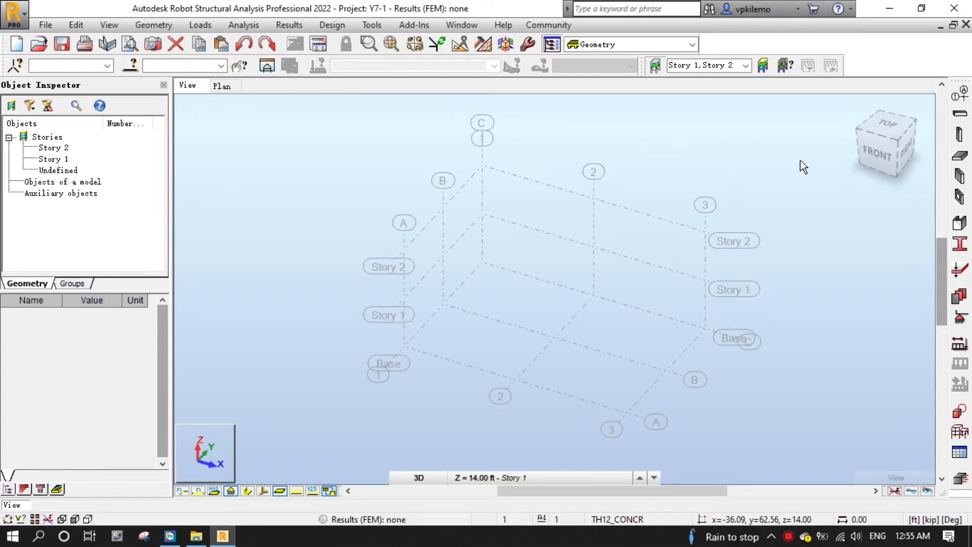
- Add the W 12x19 wide-flange section from the W family to the section list
click(966, 247)
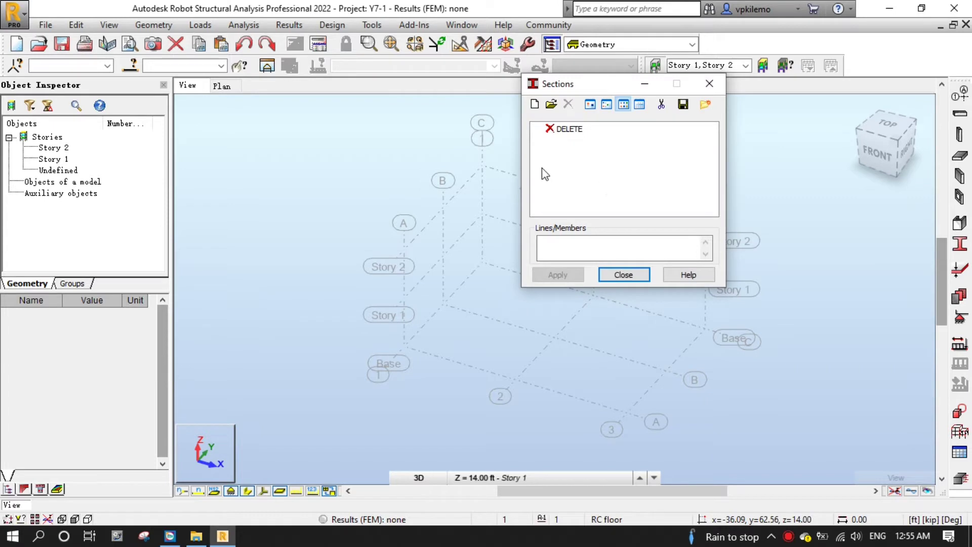
click(536, 105)
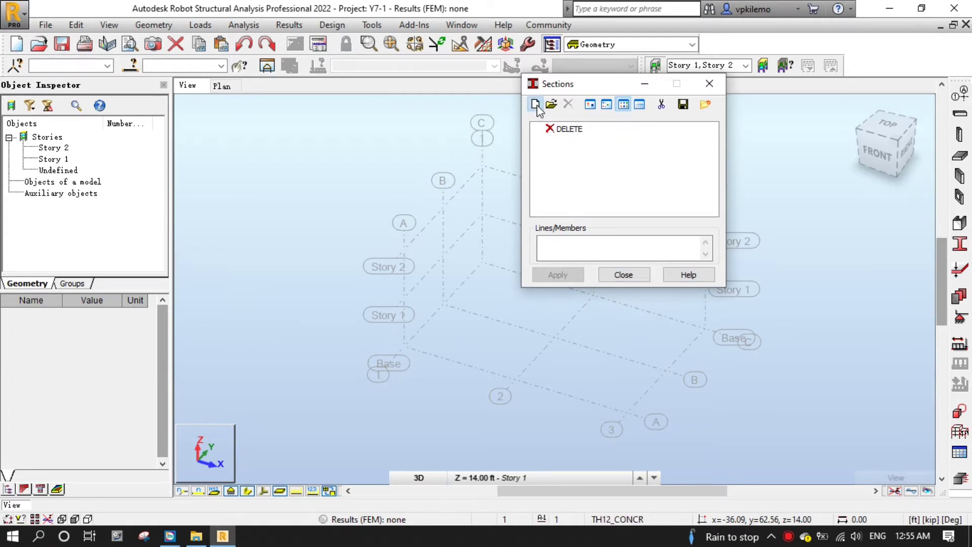
click(536, 105)
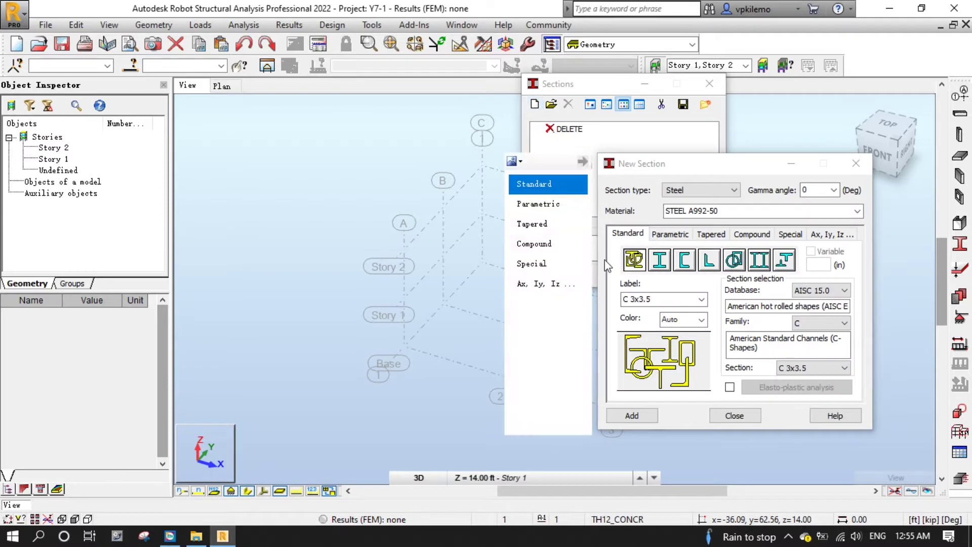
click(844, 323)
click(835, 282)
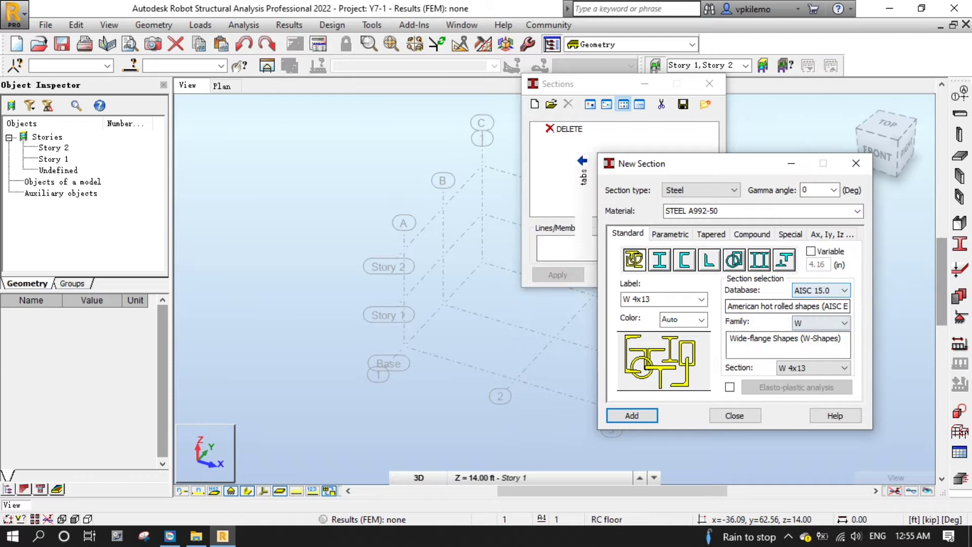
click(816, 368)
scroll(819, 309, down, 7)
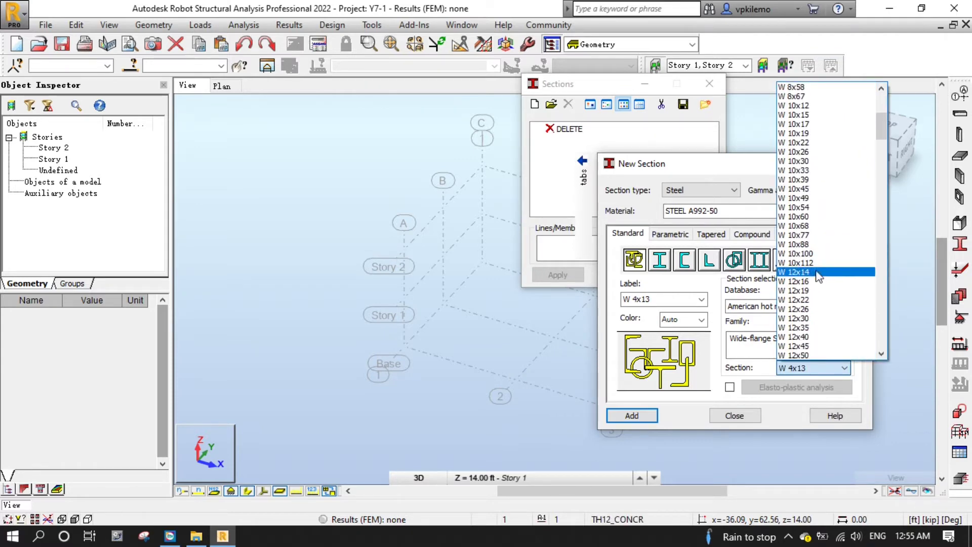
click(813, 292)
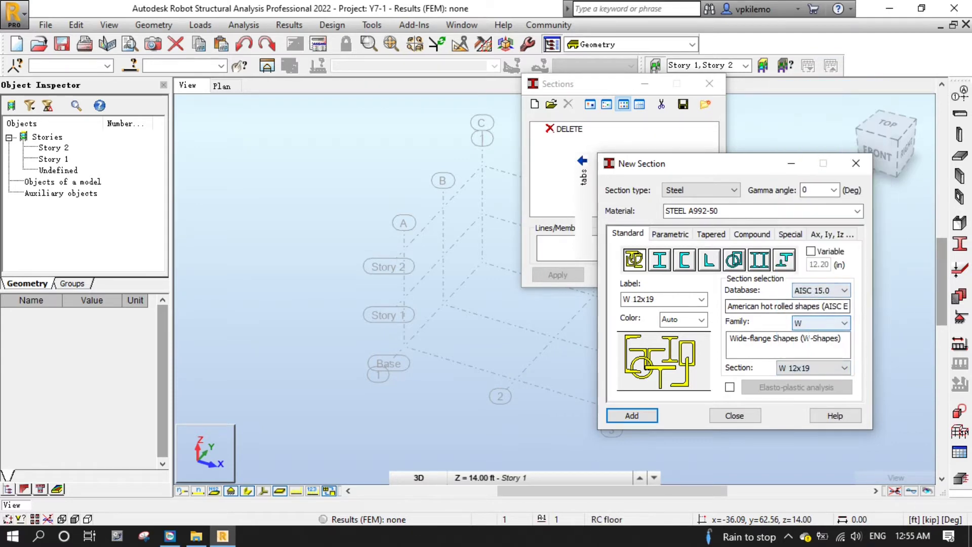
click(623, 419)
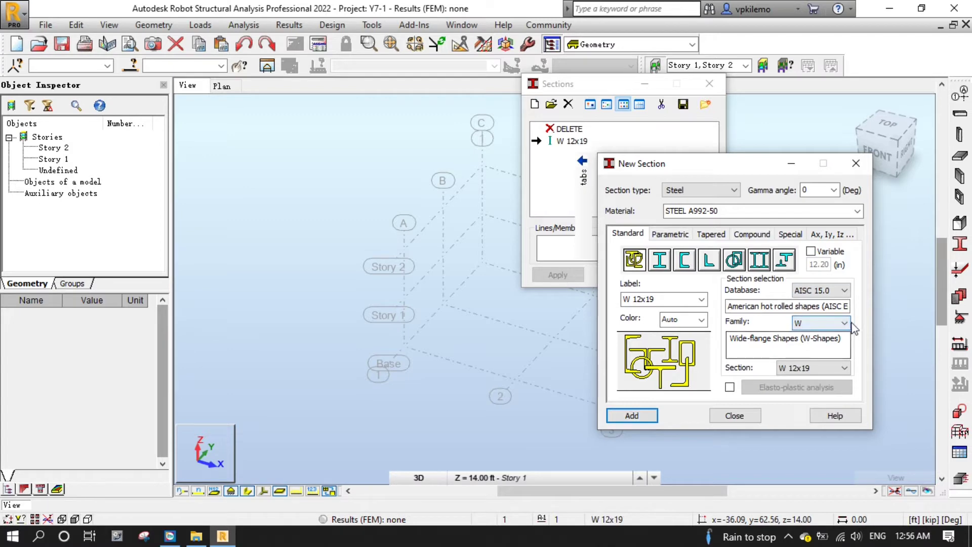
- Add the W 18x35 wide-flange section to the section list
click(835, 369)
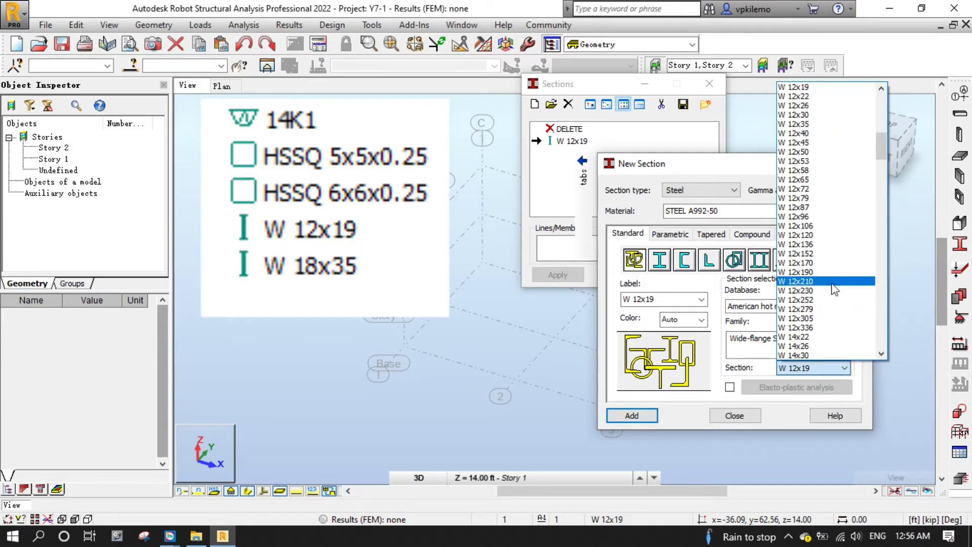
scroll(834, 288, down, 4)
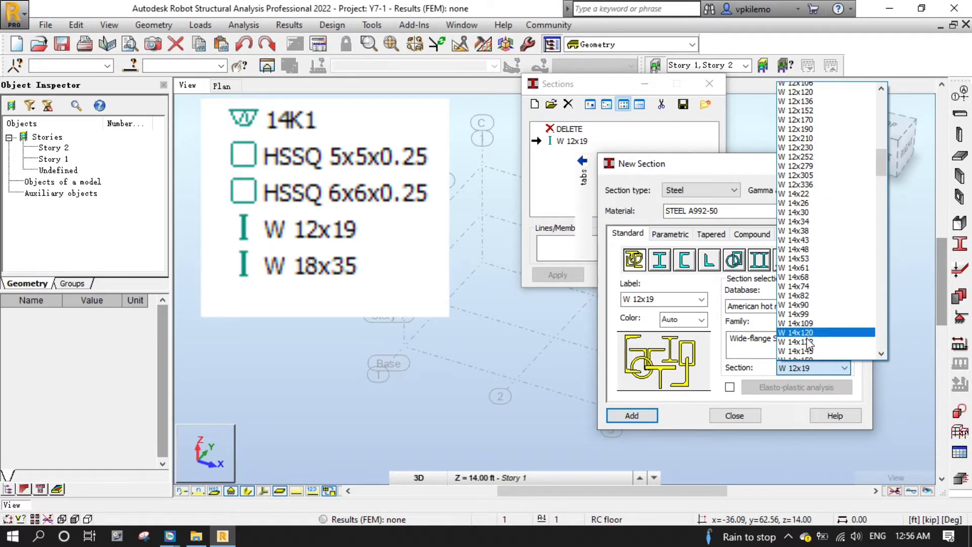
scroll(810, 339, down, 3)
scroll(809, 345, down, 9)
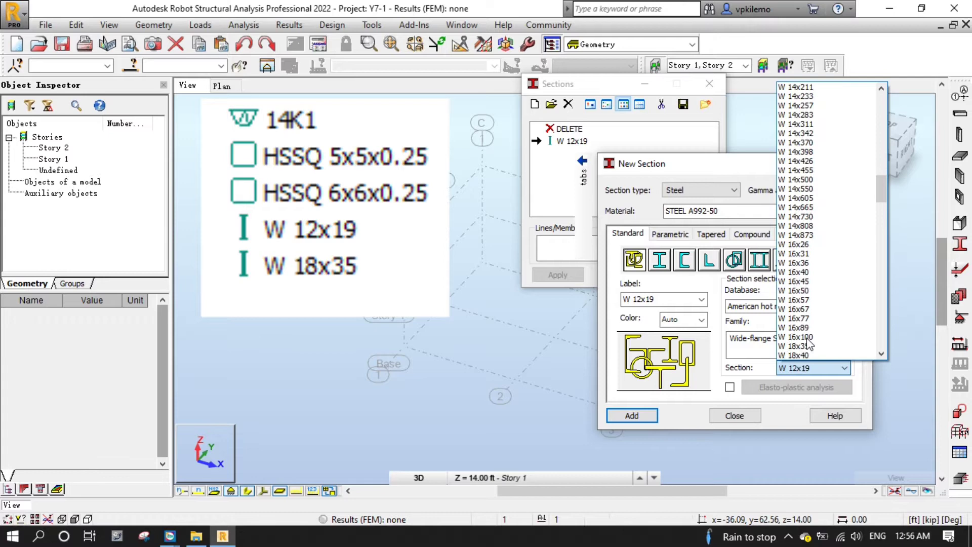
scroll(809, 344, down, 2)
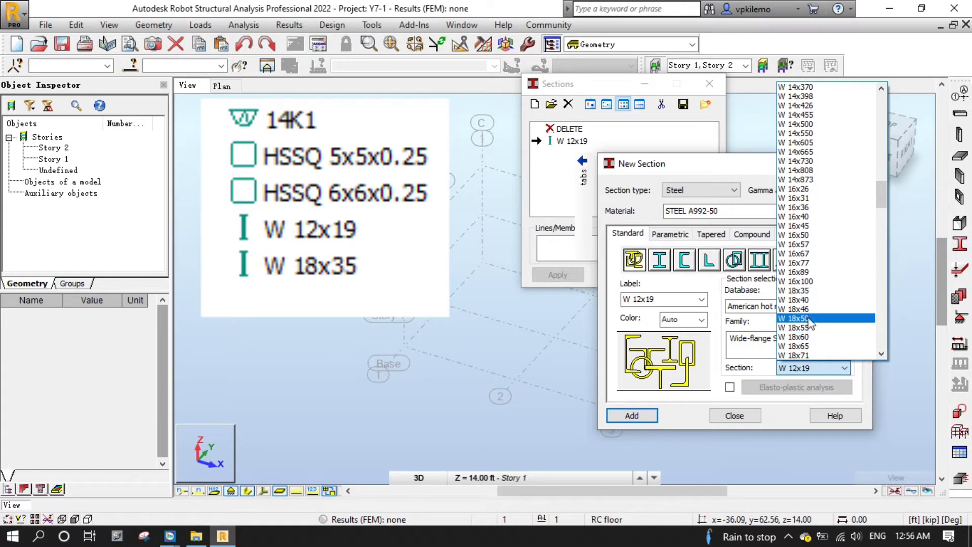
click(822, 292)
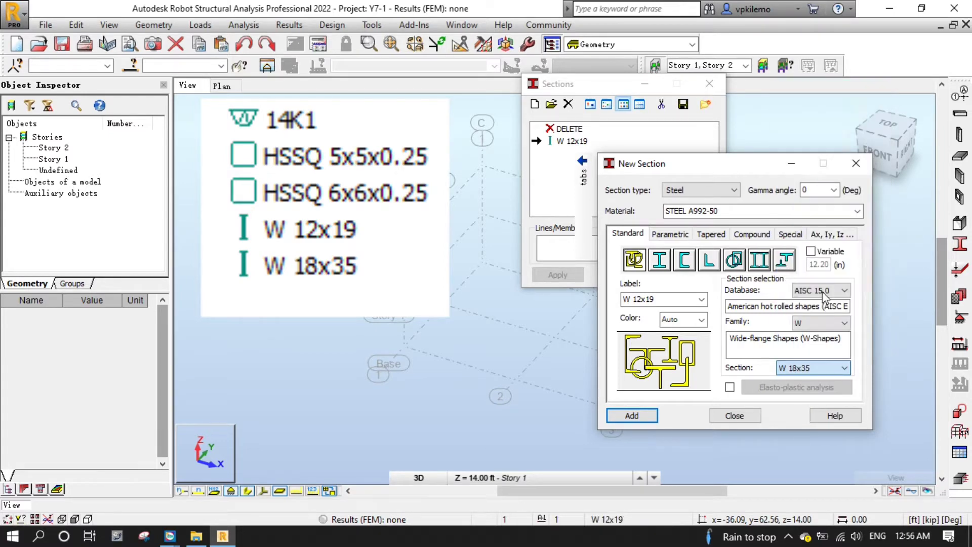
click(640, 420)
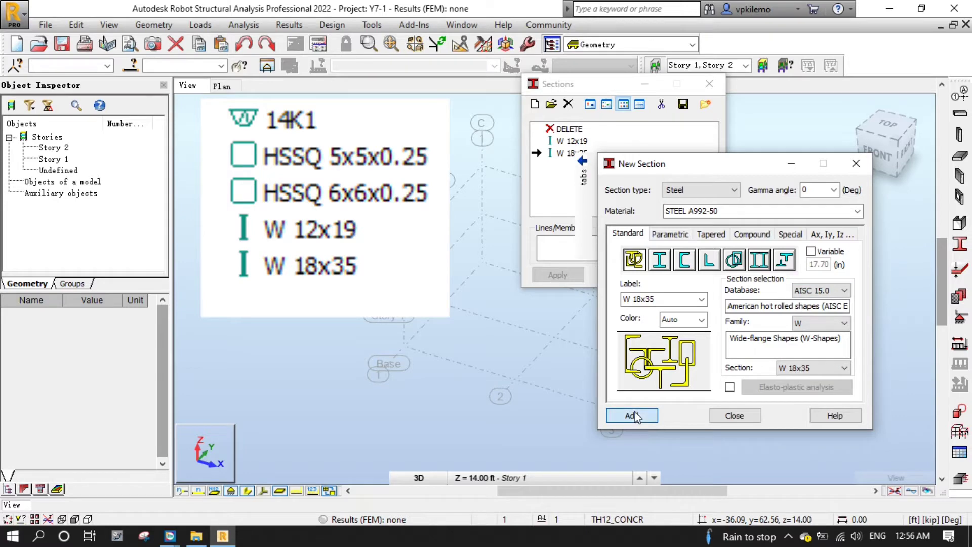
- Switch the family to HSSQ and add the HSSQ 5x5x0.25 section
click(853, 324)
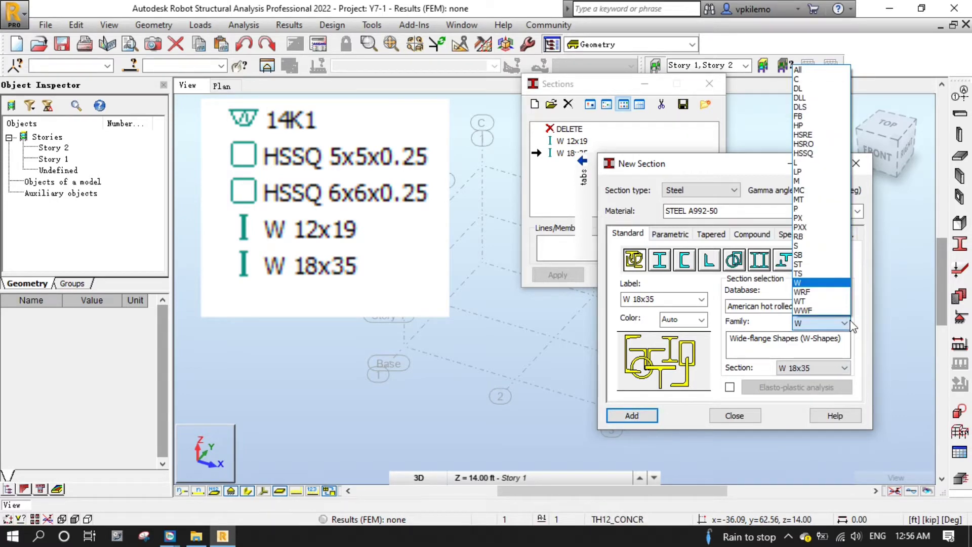
click(834, 153)
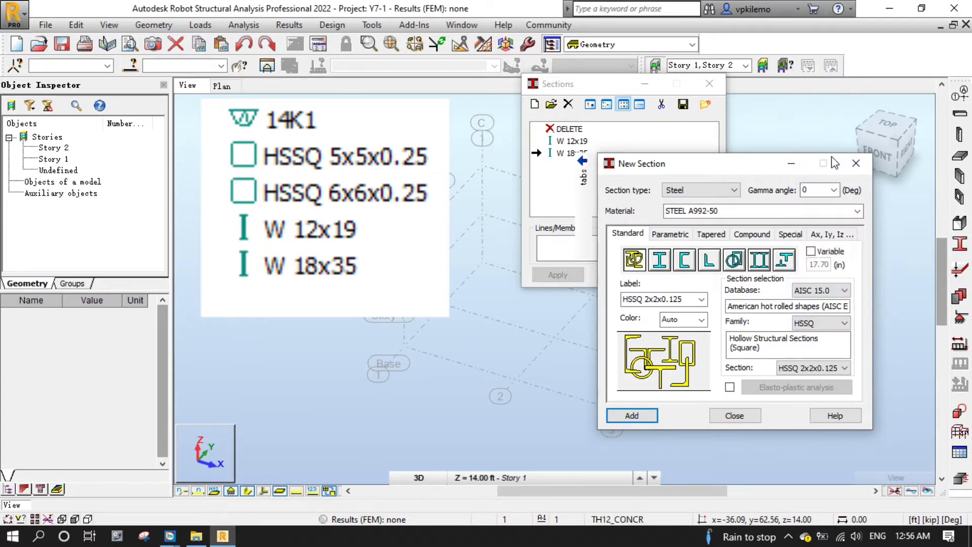
click(834, 368)
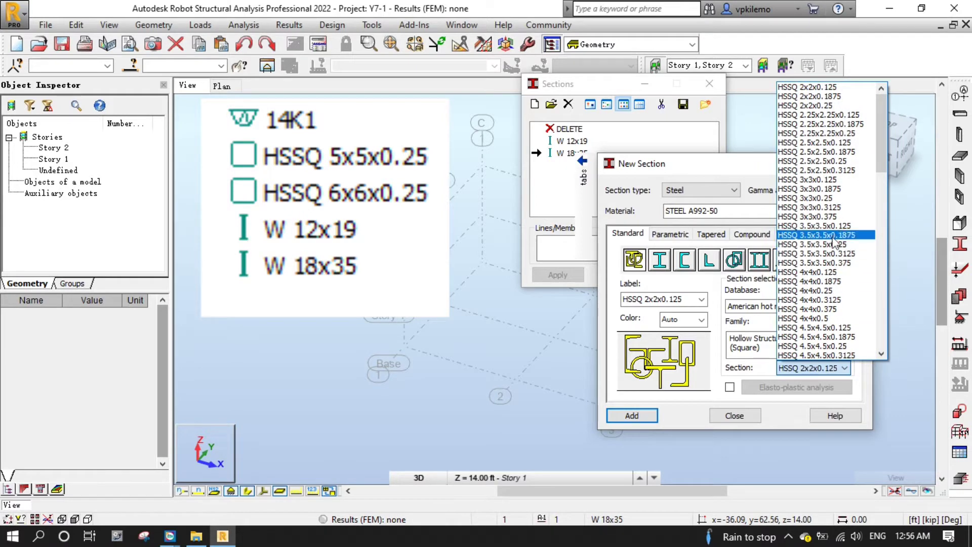
scroll(832, 306, down, 4)
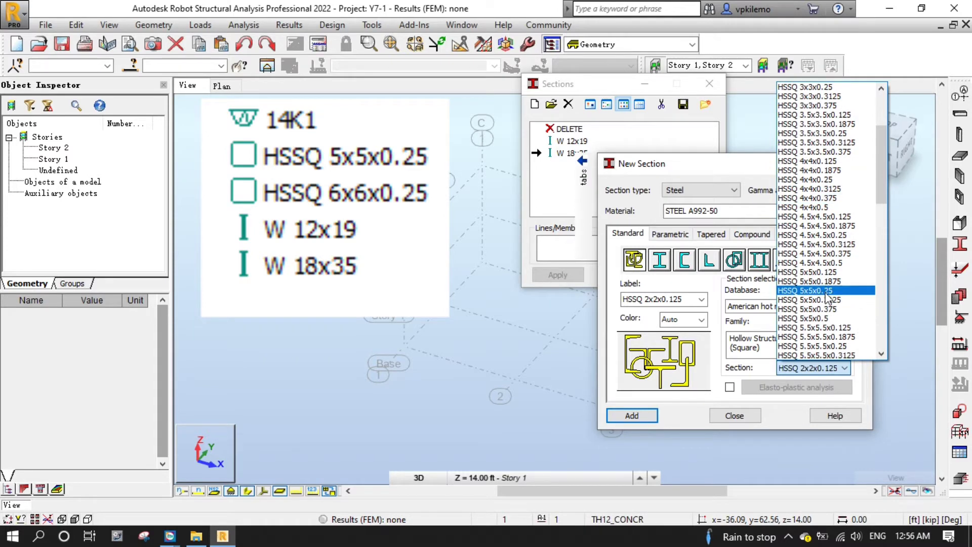
click(826, 291)
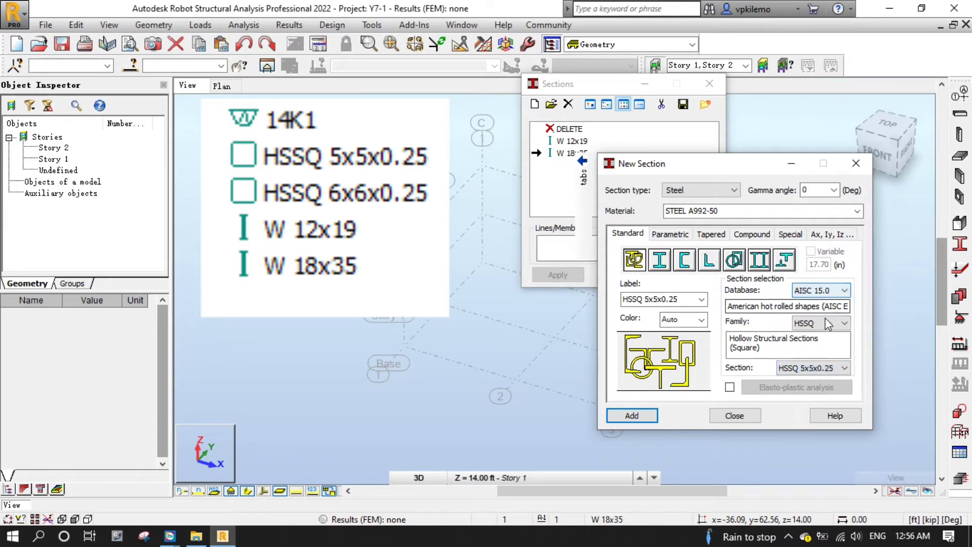
click(622, 416)
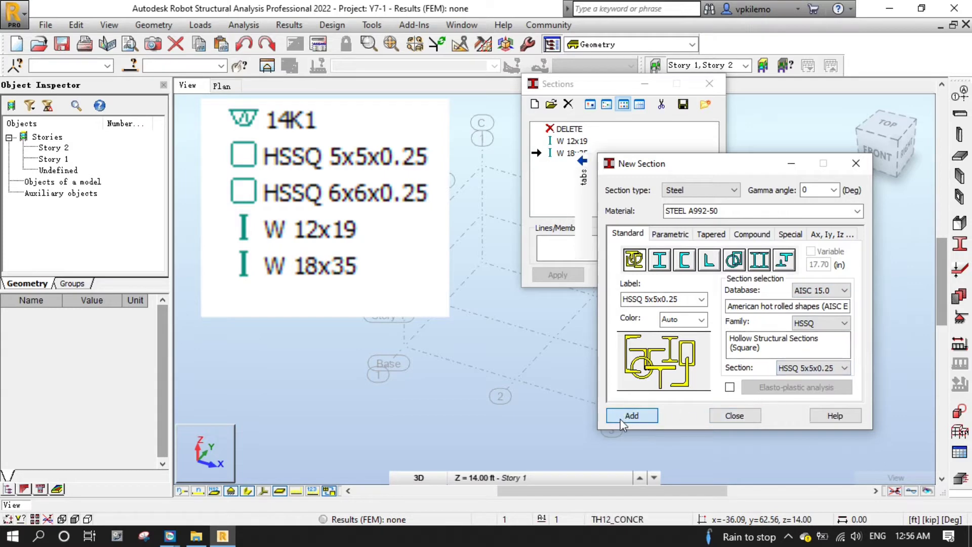
- Add the HSSQ 6x6x0.25 square hollow section to the list
click(839, 370)
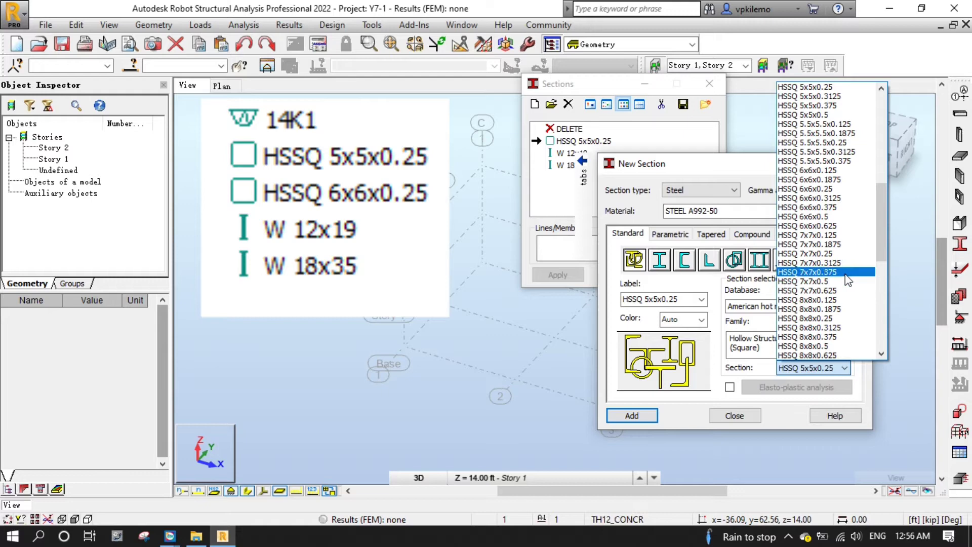
scroll(843, 284, down, 1)
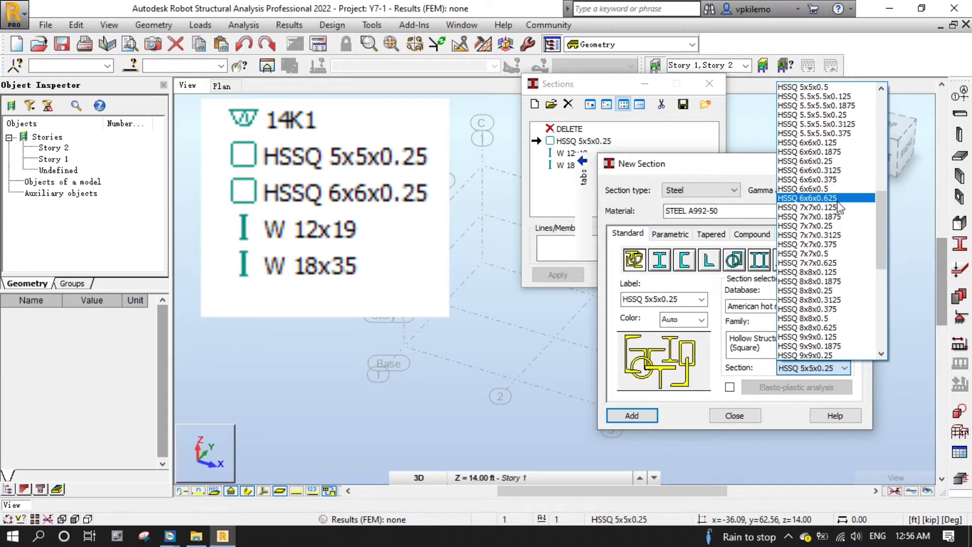
click(839, 162)
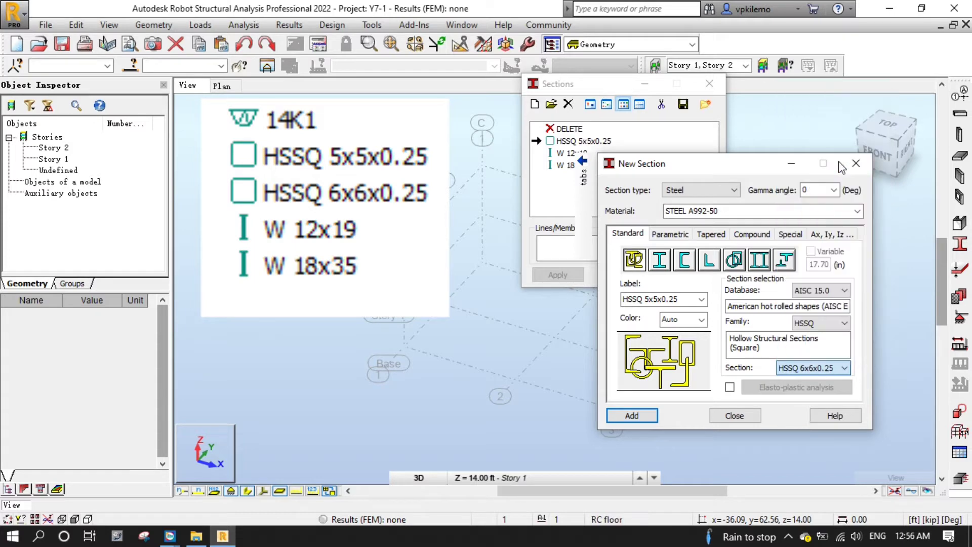
click(631, 416)
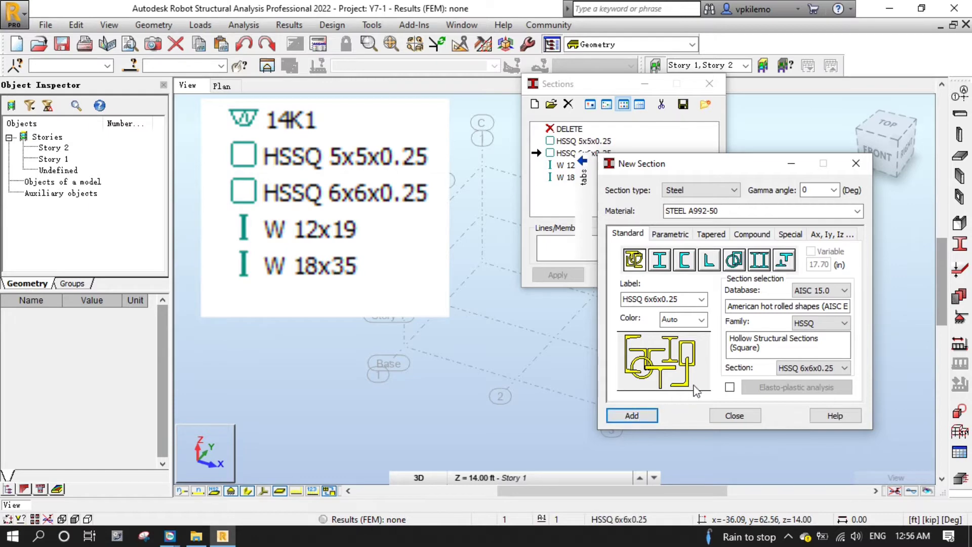
- Add the 14K1 K-family joist from the SJI Joists database and close New Section
click(733, 191)
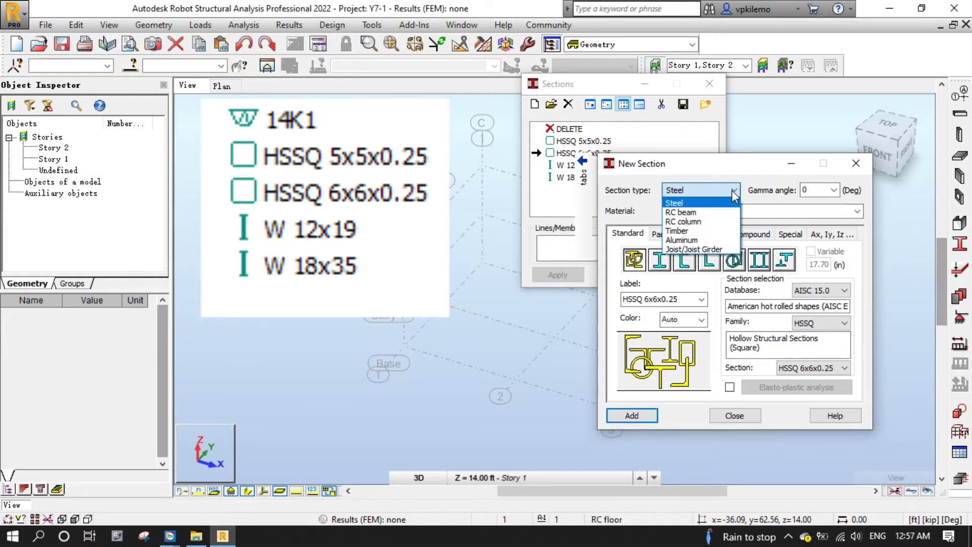
click(717, 250)
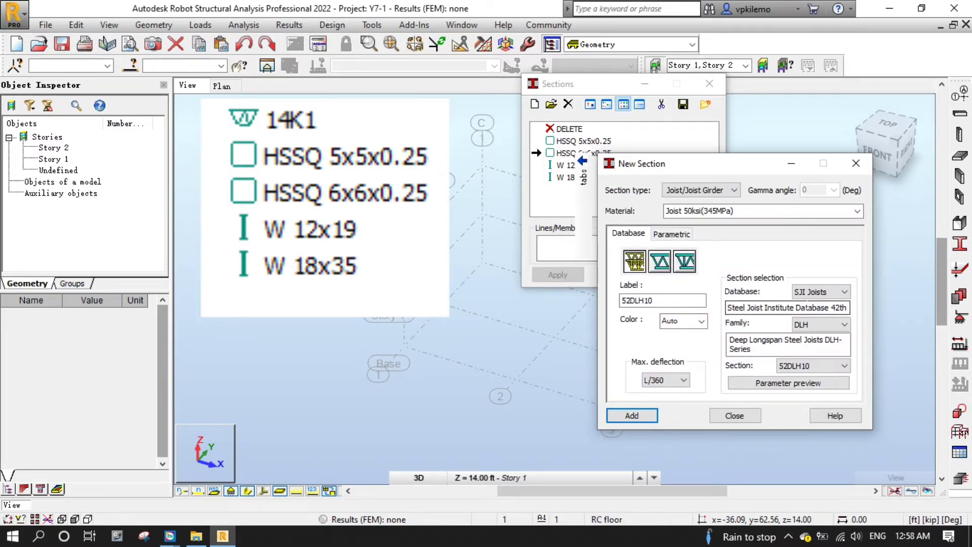
click(820, 292)
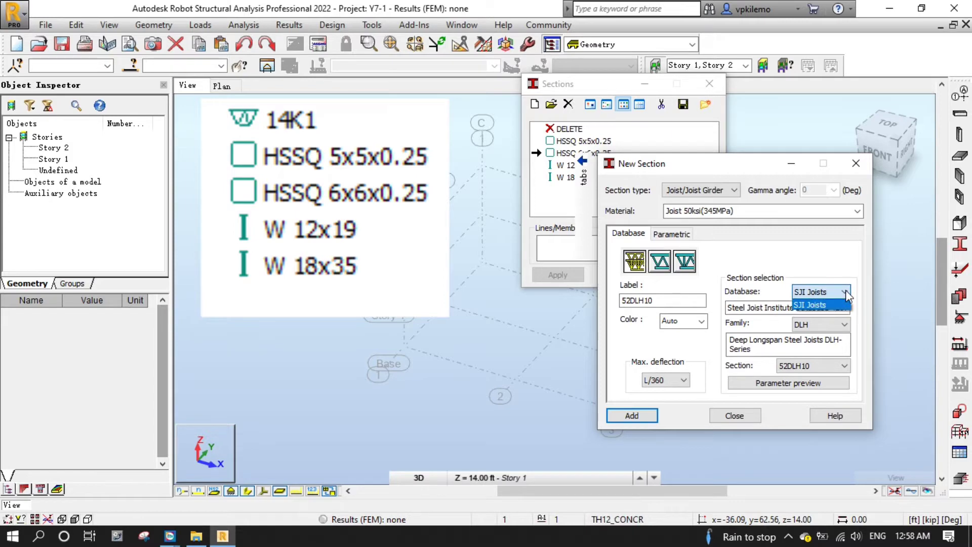
click(815, 302)
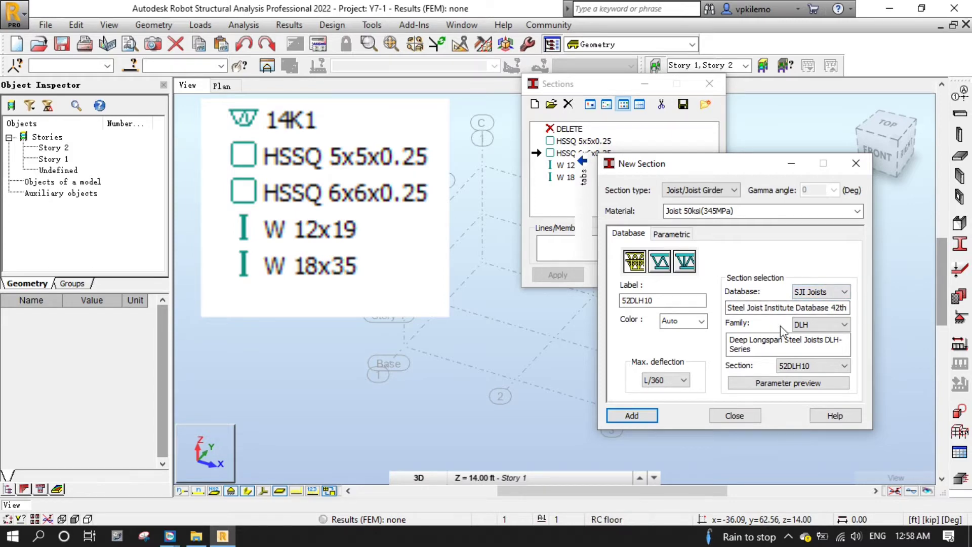
click(838, 325)
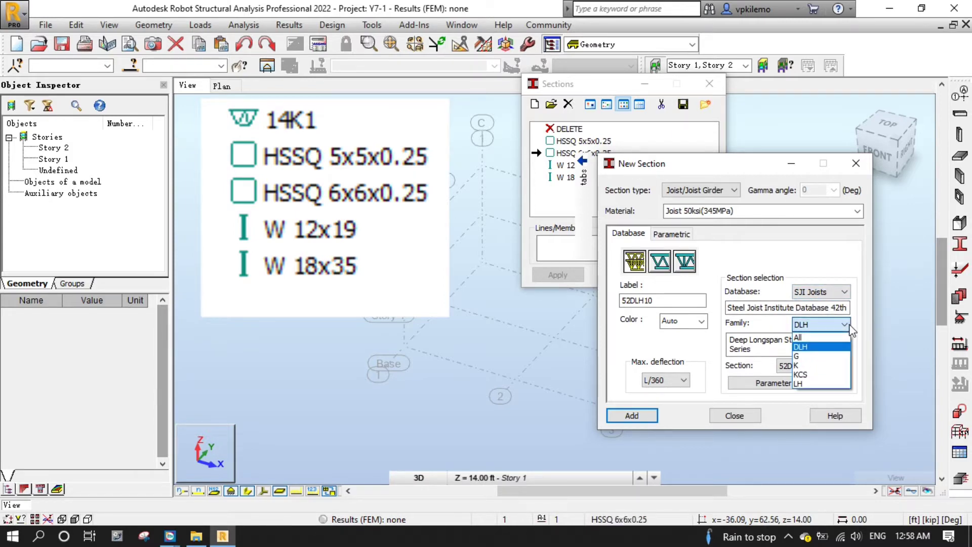
click(826, 367)
click(830, 364)
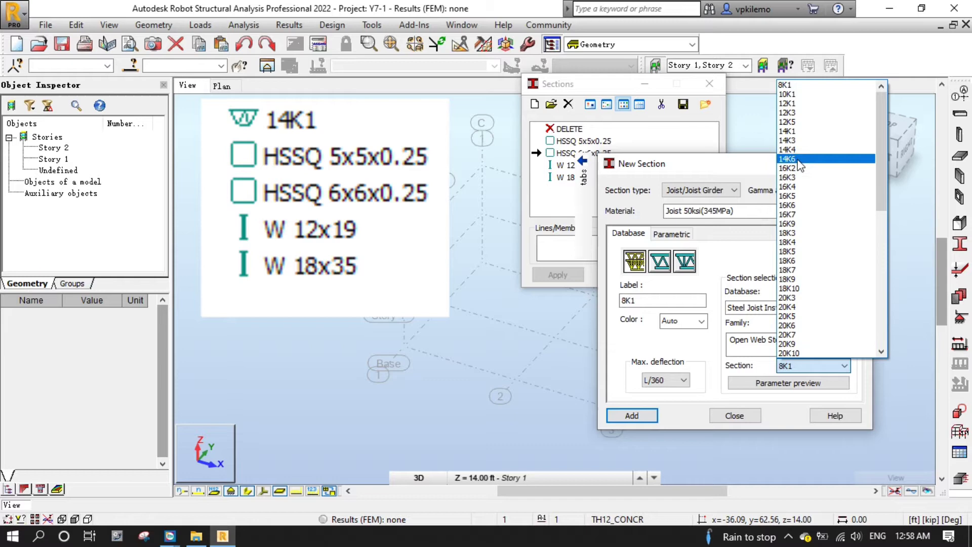
click(798, 133)
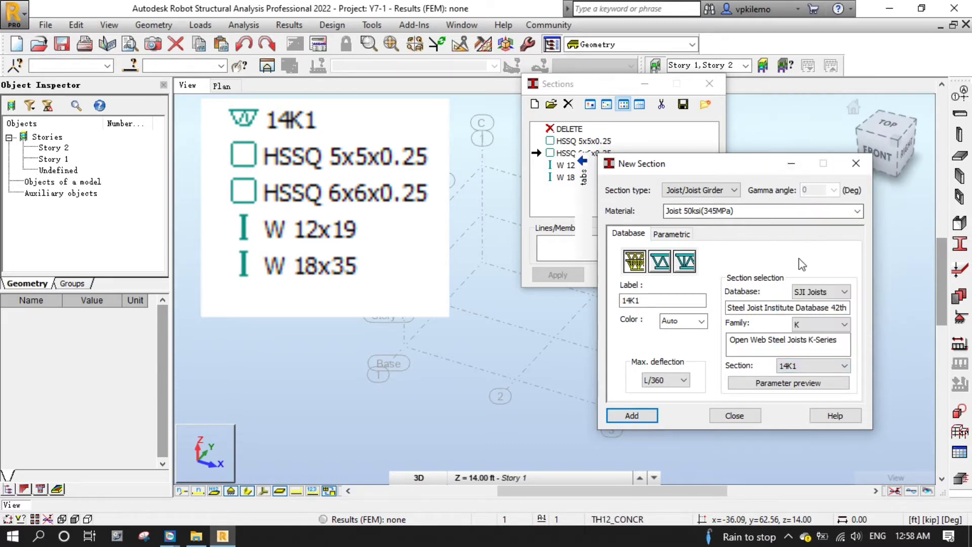
click(625, 417)
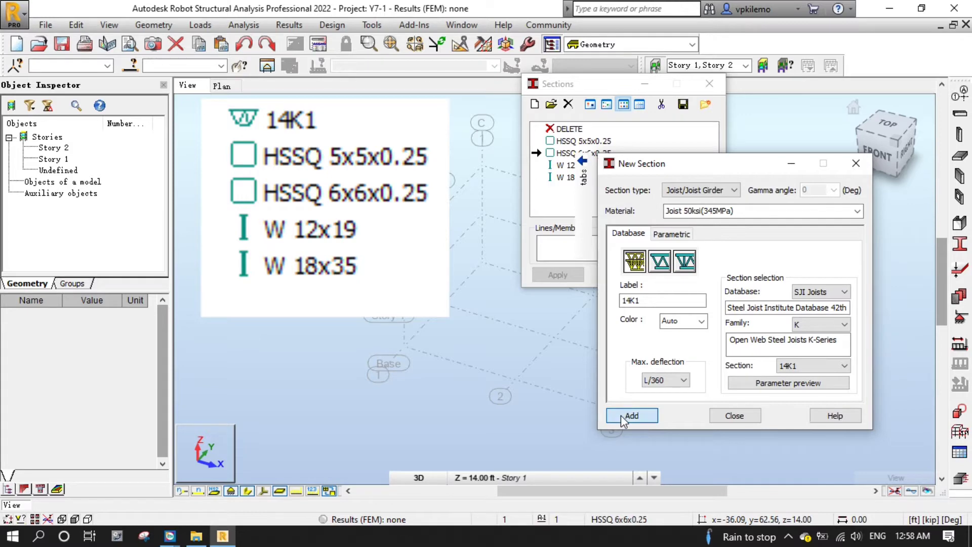
click(735, 415)
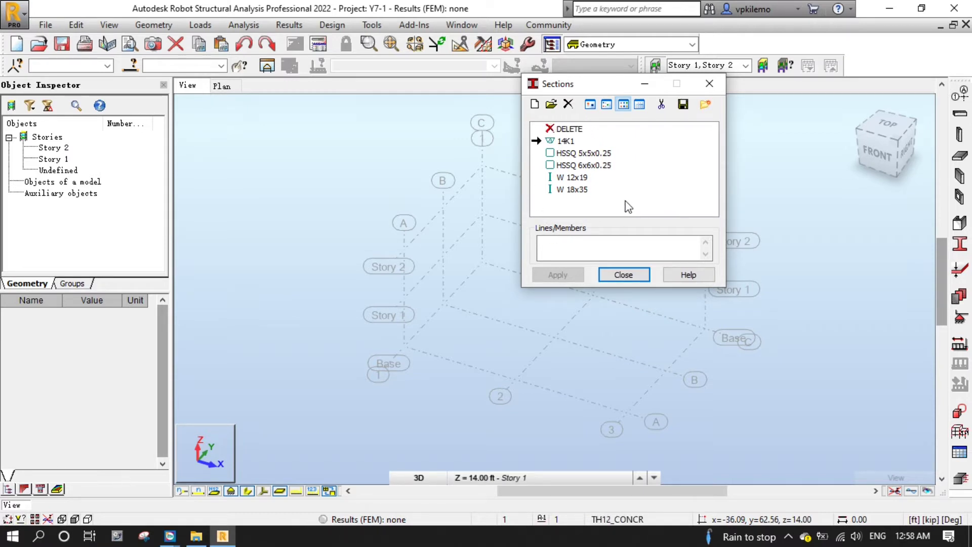
- Close the Sections list and display the Story 1 plan at elevation 14.00 ft
click(642, 277)
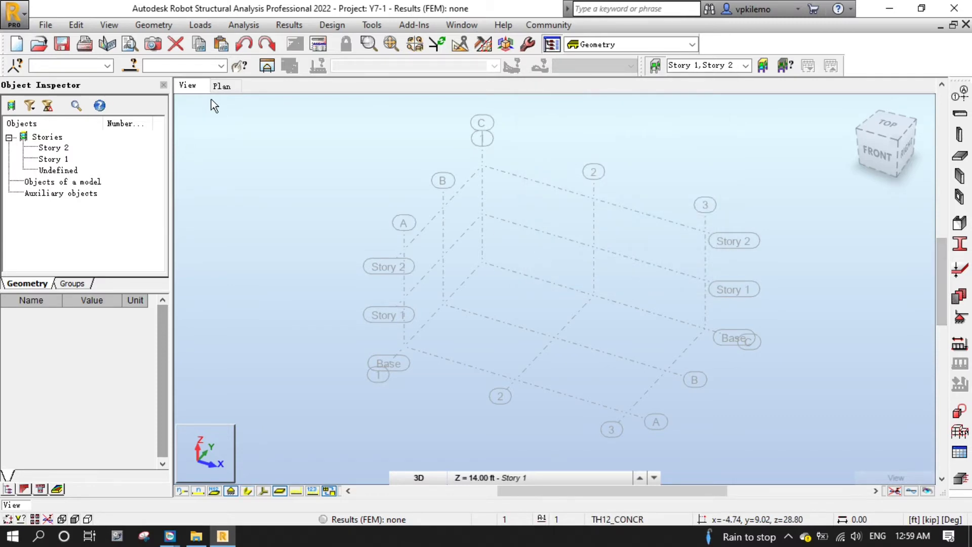
click(225, 87)
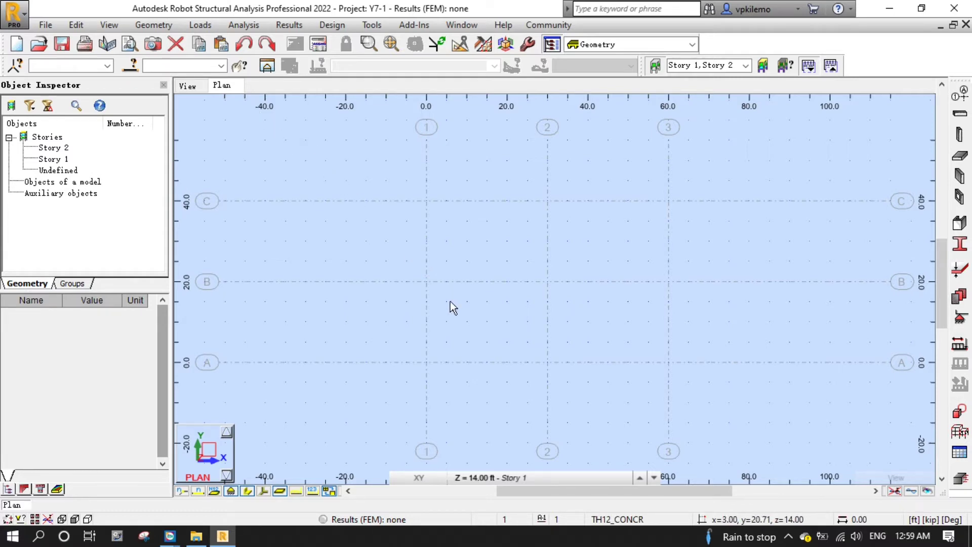
click(537, 480)
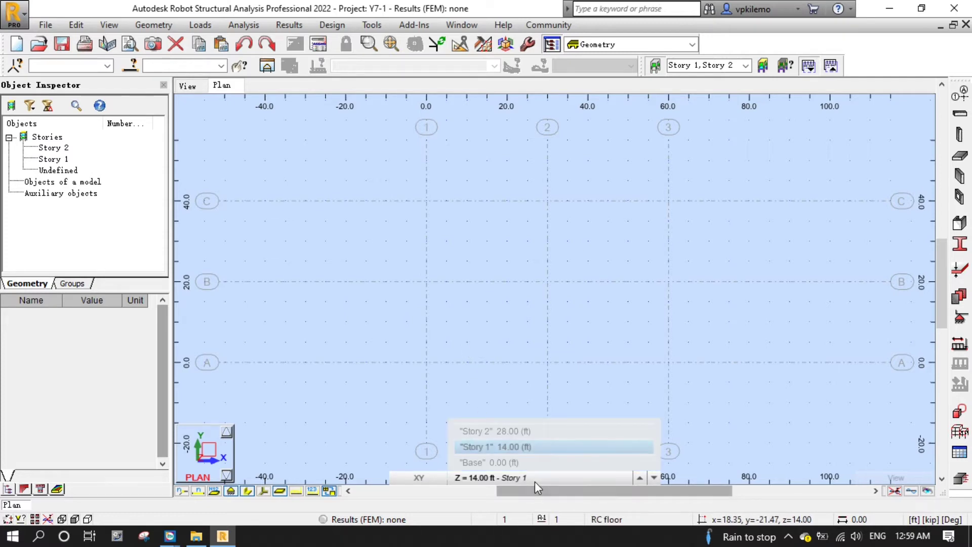
click(509, 446)
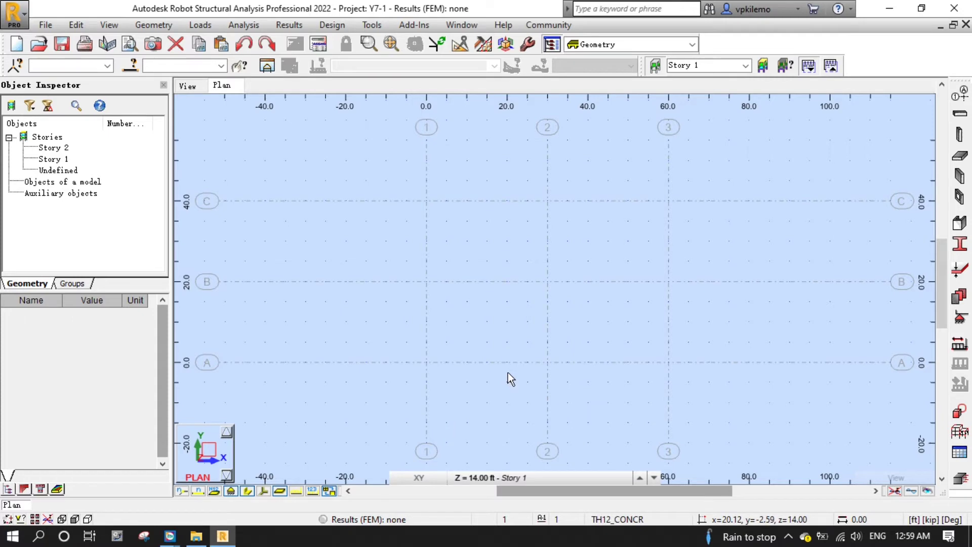
- Place HSSQ 5x5x0.25 columns at all nine grid points, 1-A through 3-C
click(960, 135)
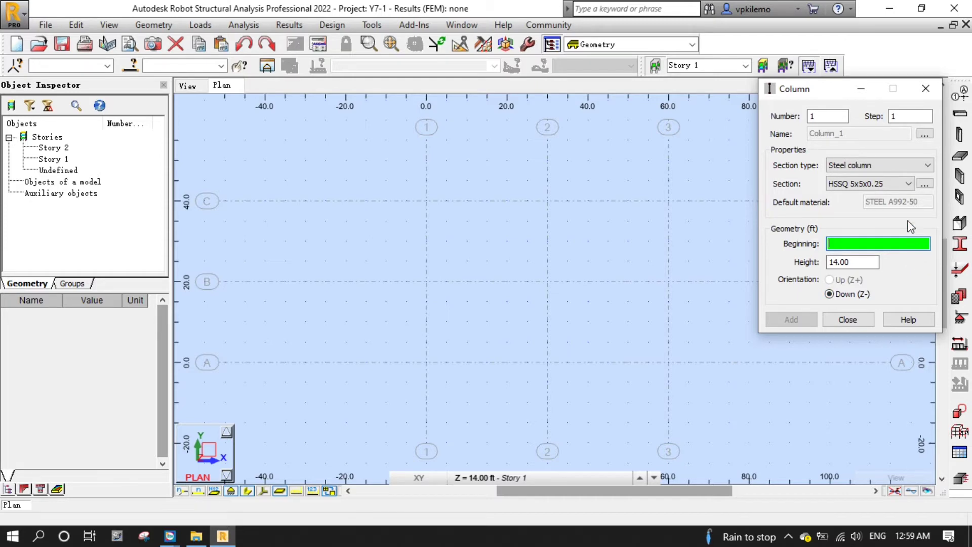
click(908, 184)
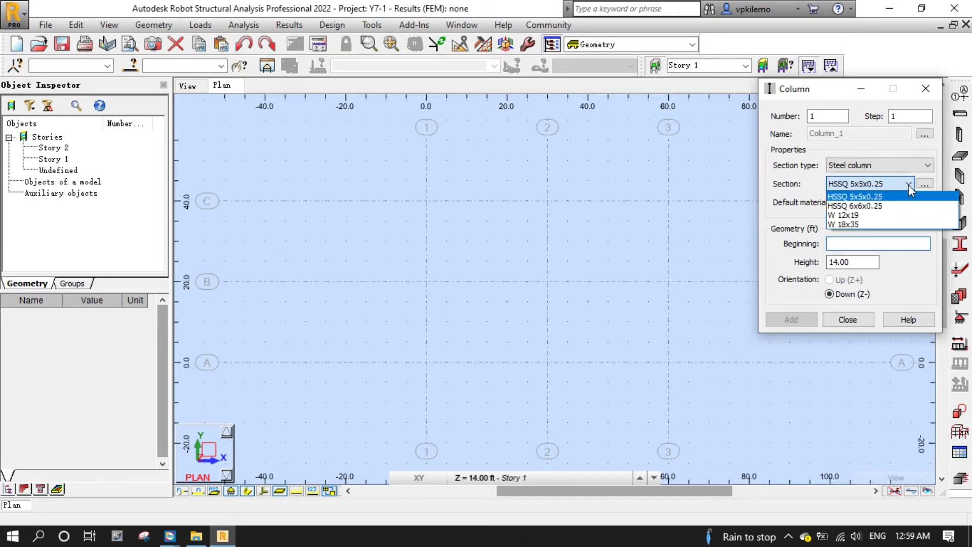
click(867, 197)
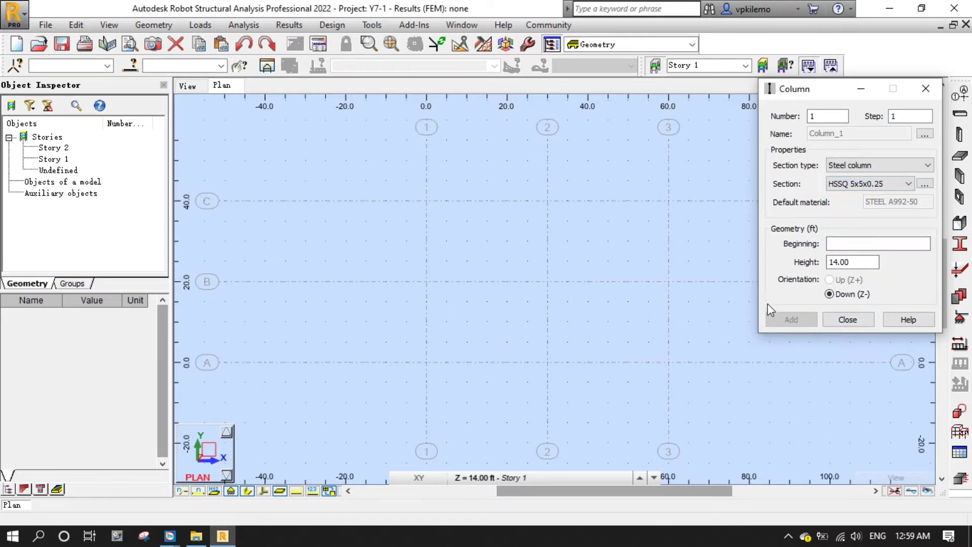
click(858, 243)
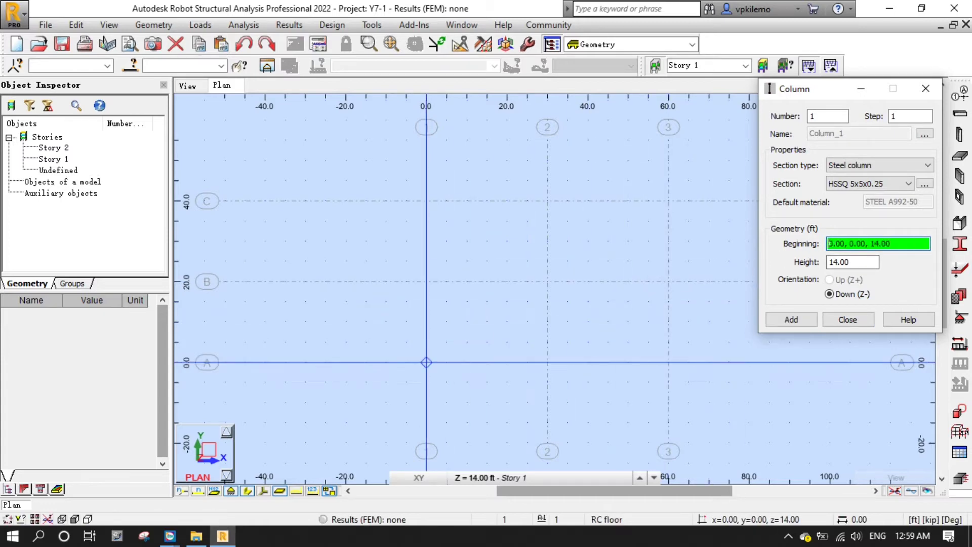
click(427, 362)
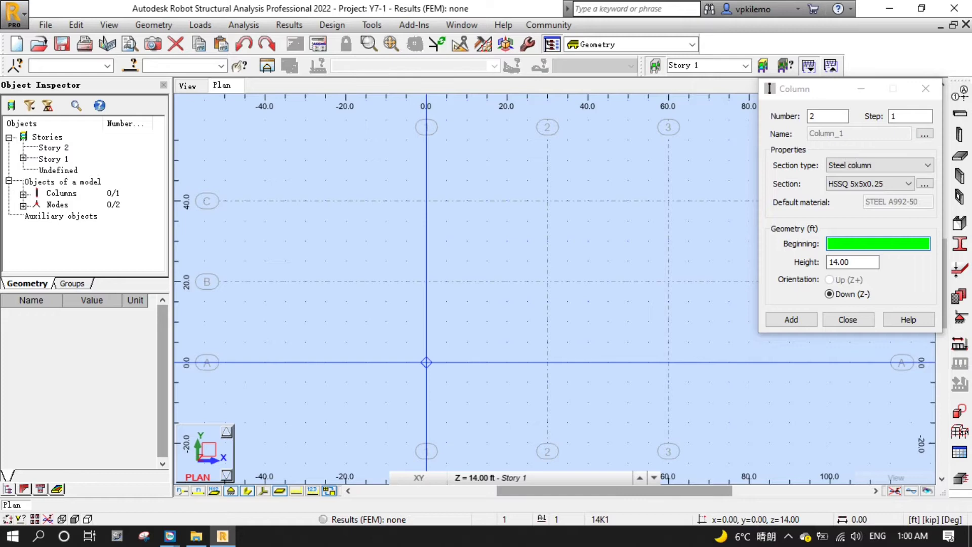
click(426, 281)
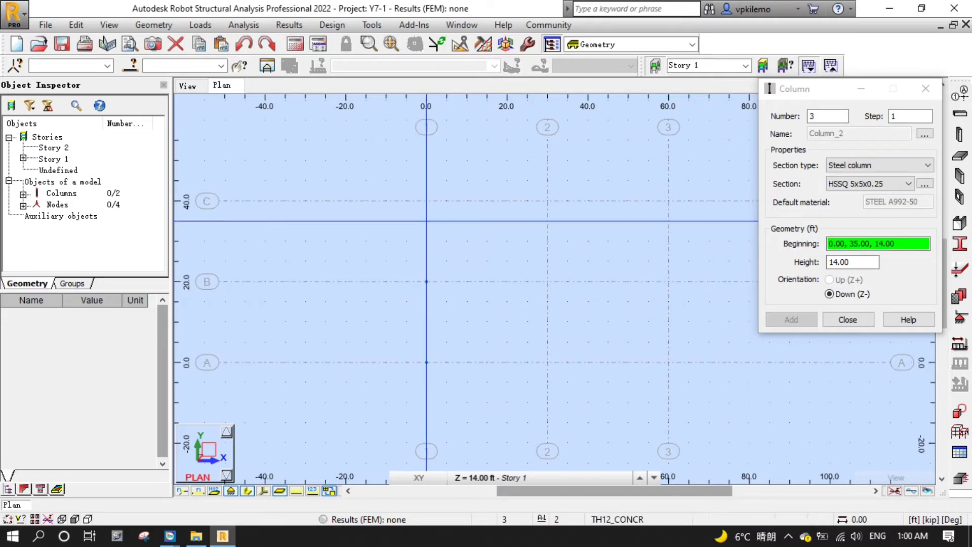
click(426, 201)
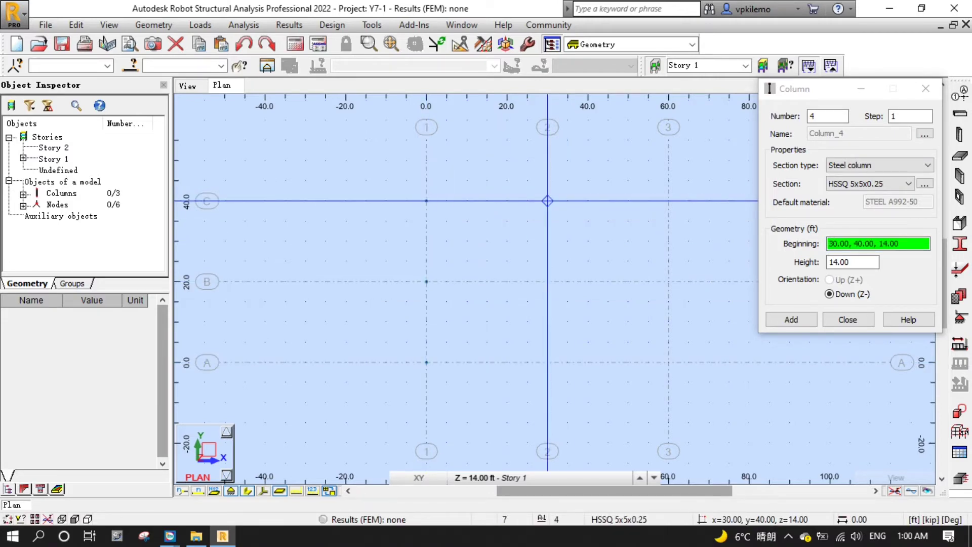
click(548, 202)
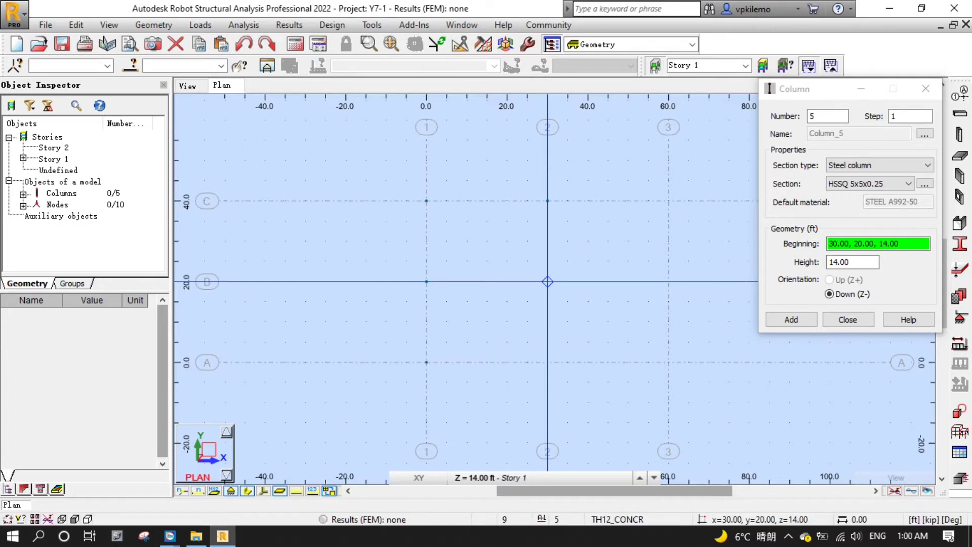
click(547, 362)
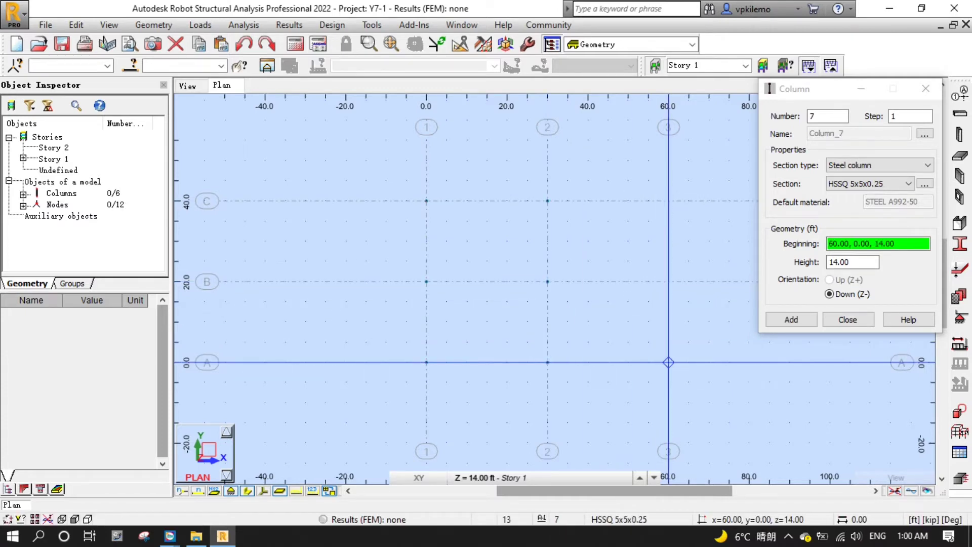
click(669, 362)
click(669, 281)
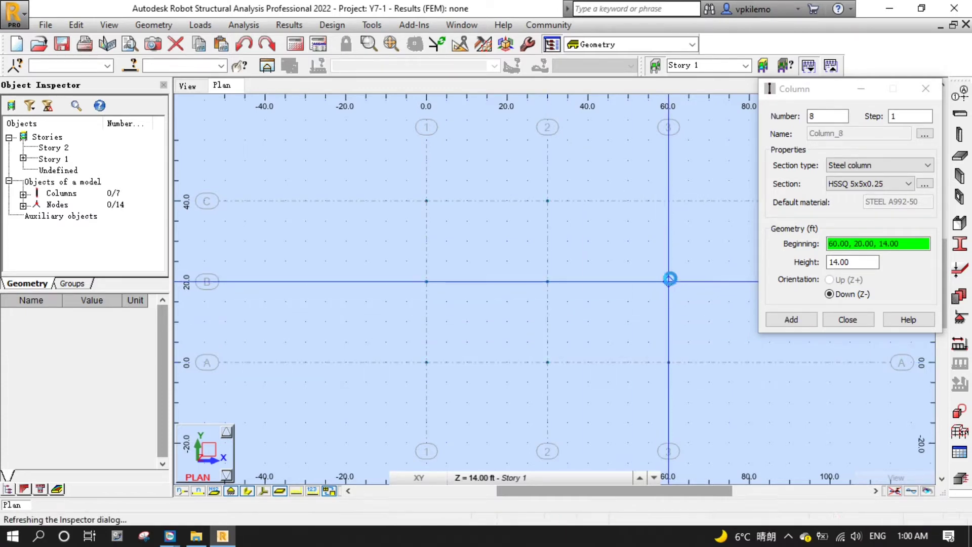
click(669, 201)
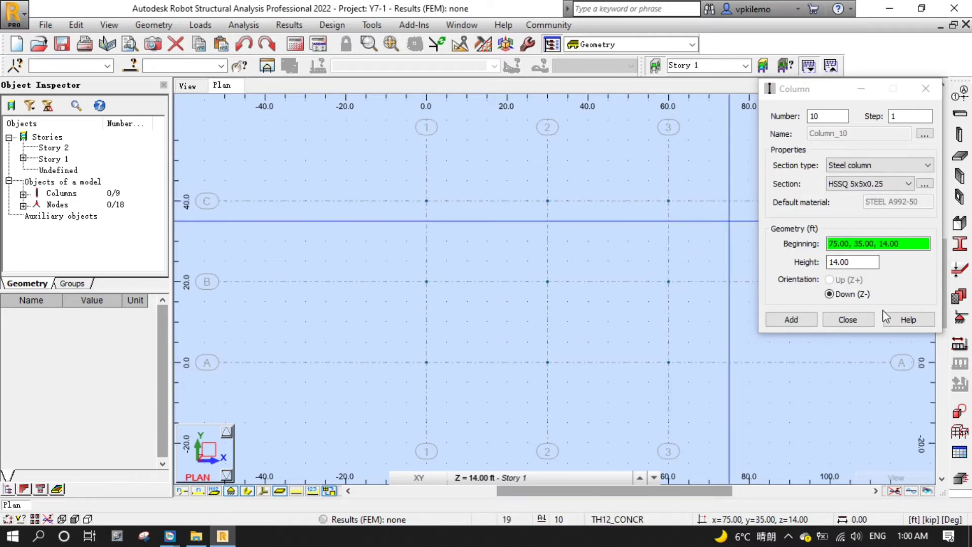
click(855, 320)
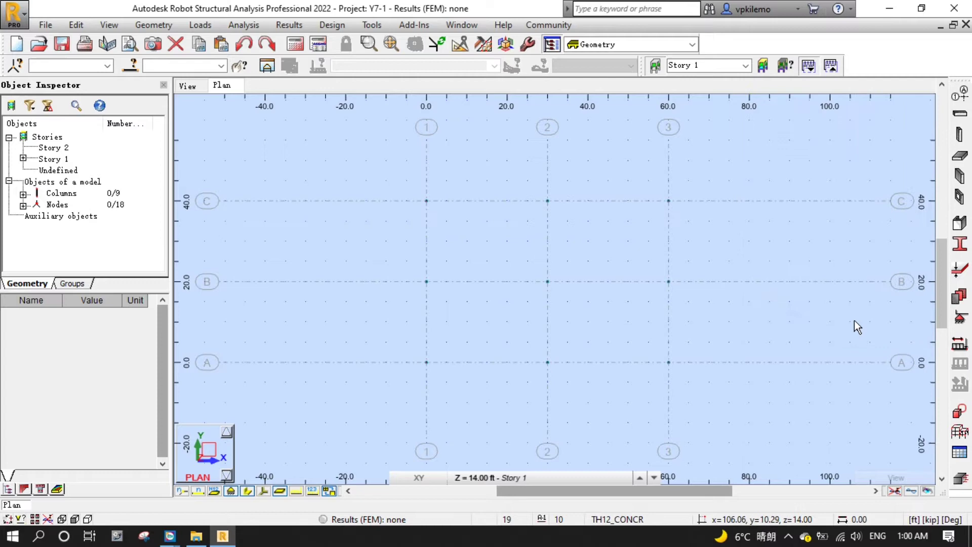
click(186, 86)
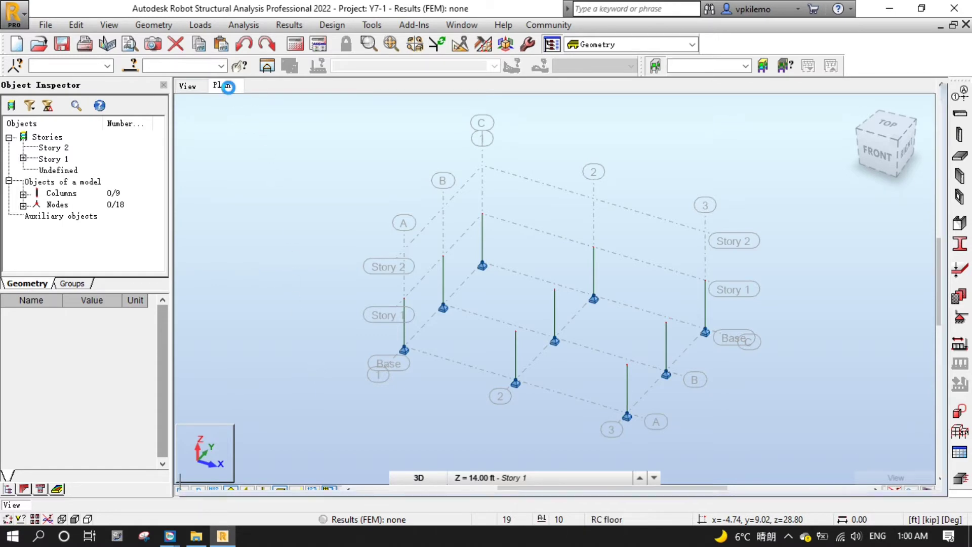
click(227, 86)
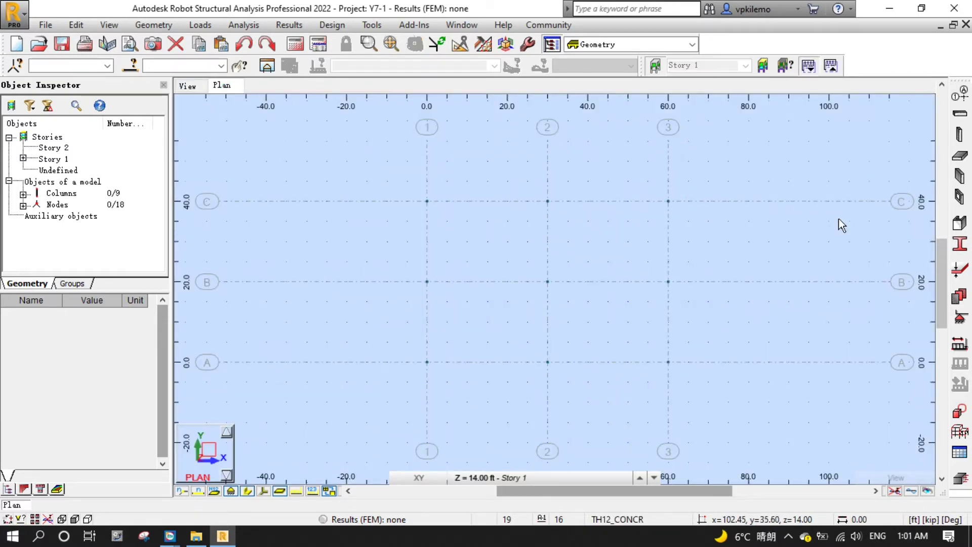
- Draw W 18x35 beams along grid 1 from A to B to C
click(959, 116)
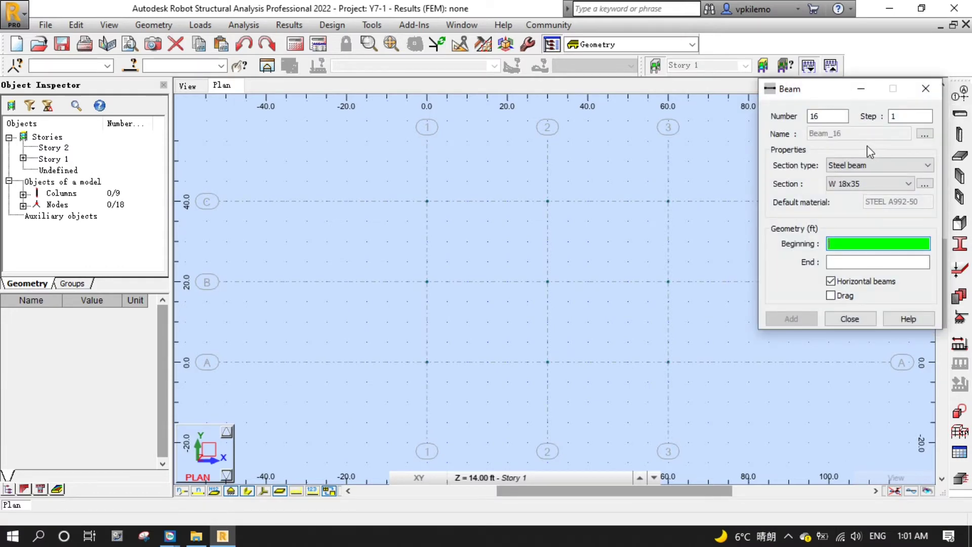
click(872, 184)
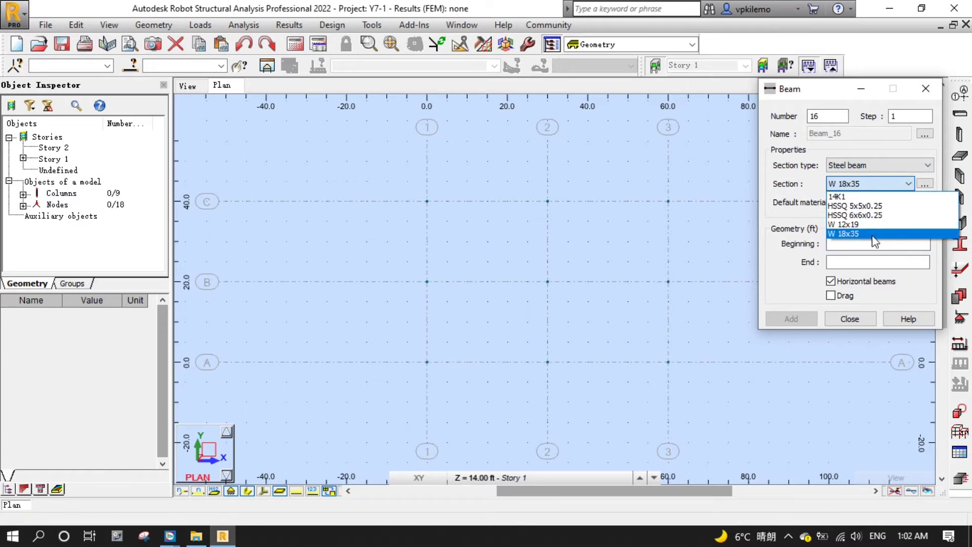
click(872, 235)
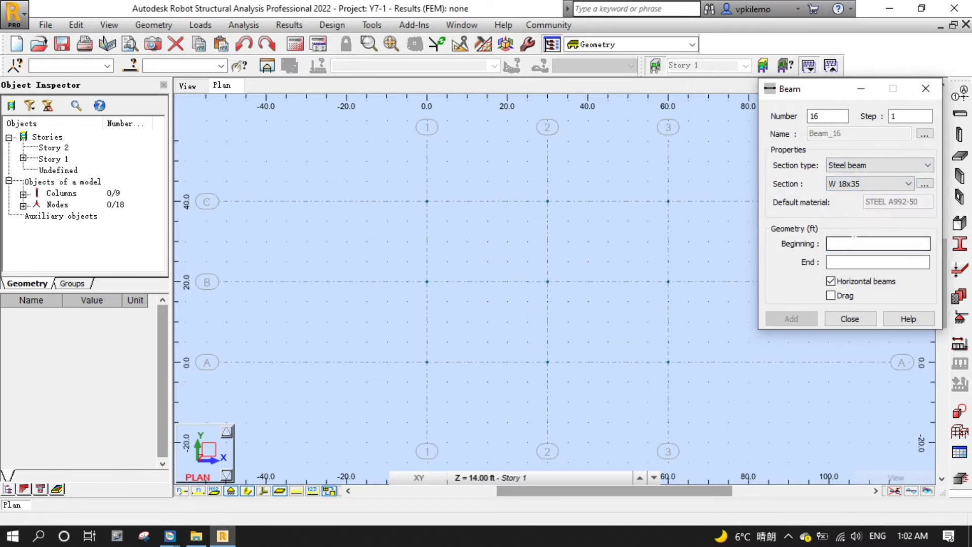
click(855, 238)
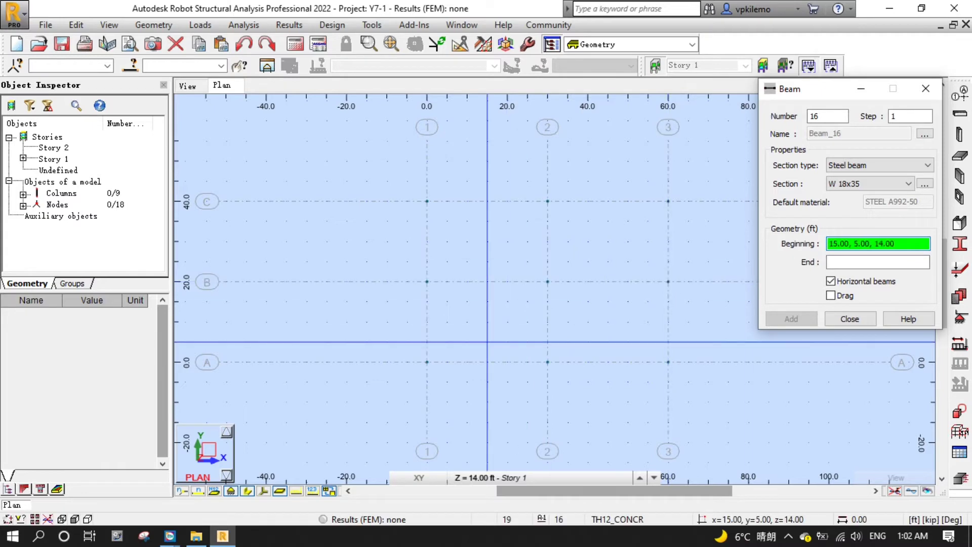
click(427, 363)
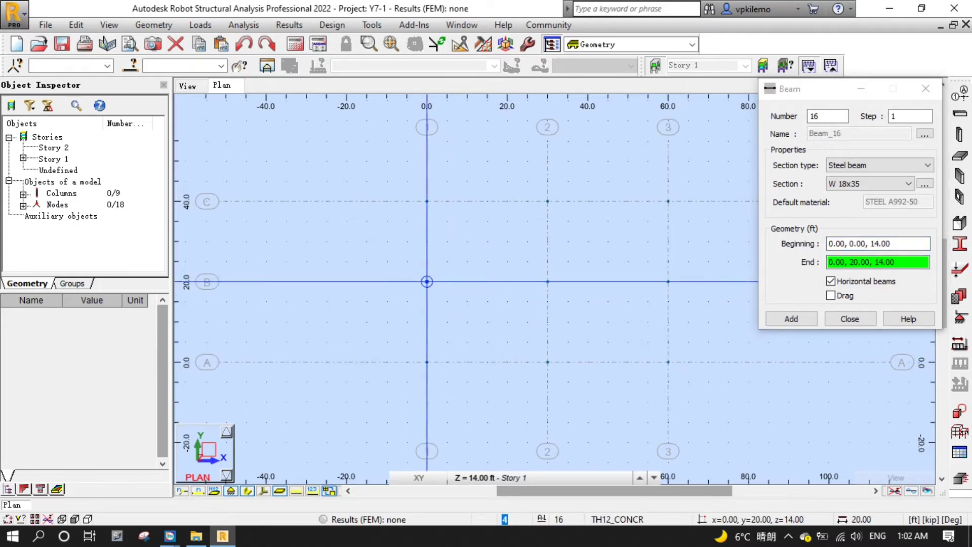
click(426, 281)
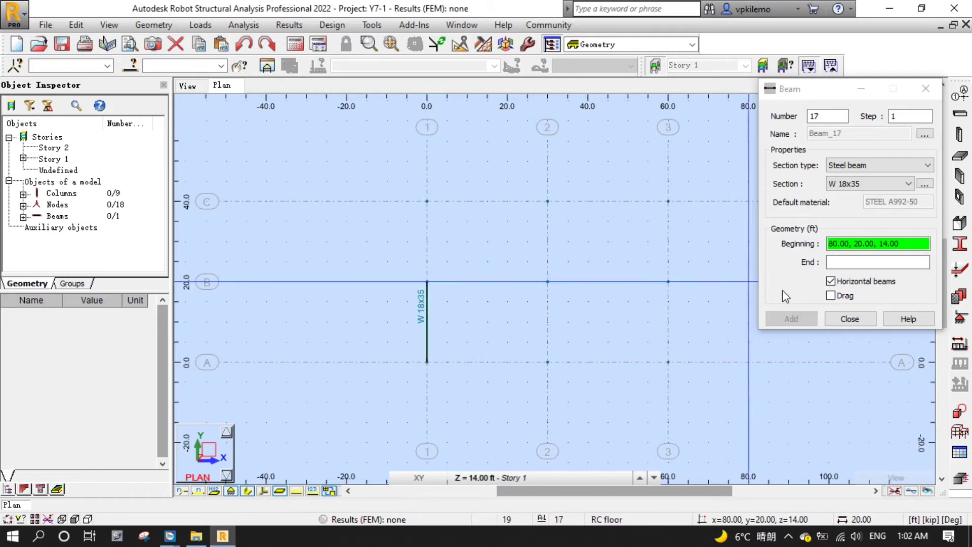
click(836, 297)
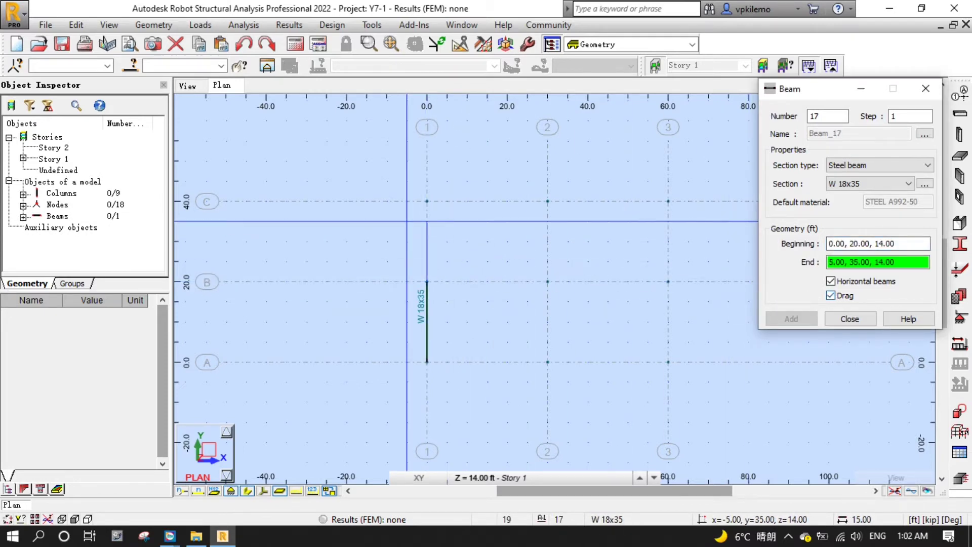
click(427, 201)
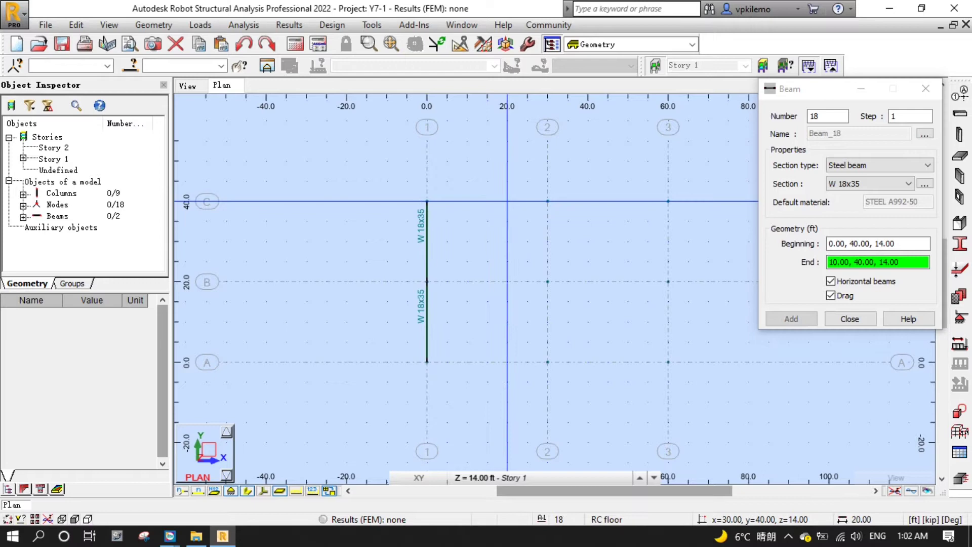
click(831, 296)
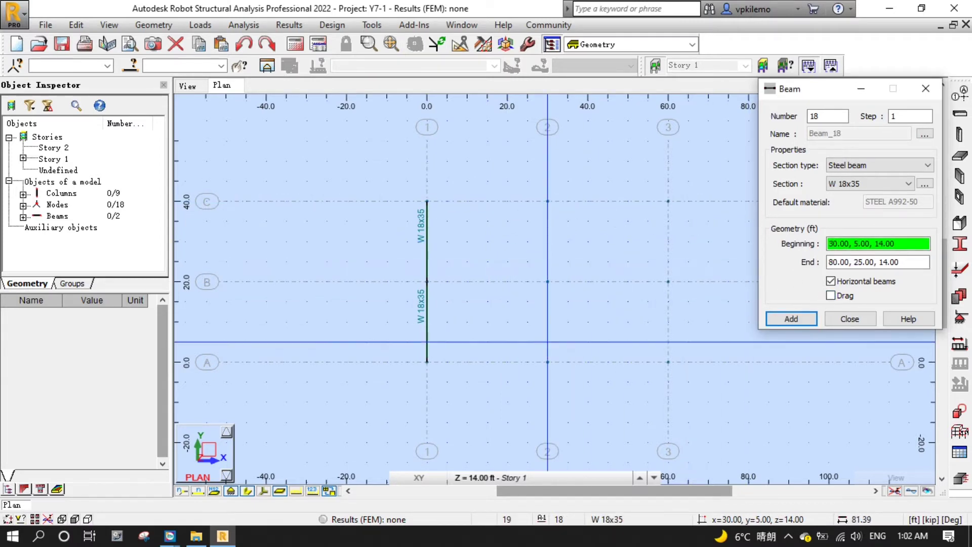
- Draw W 18x35 beams from A to C along grids 2 and 3
click(547, 361)
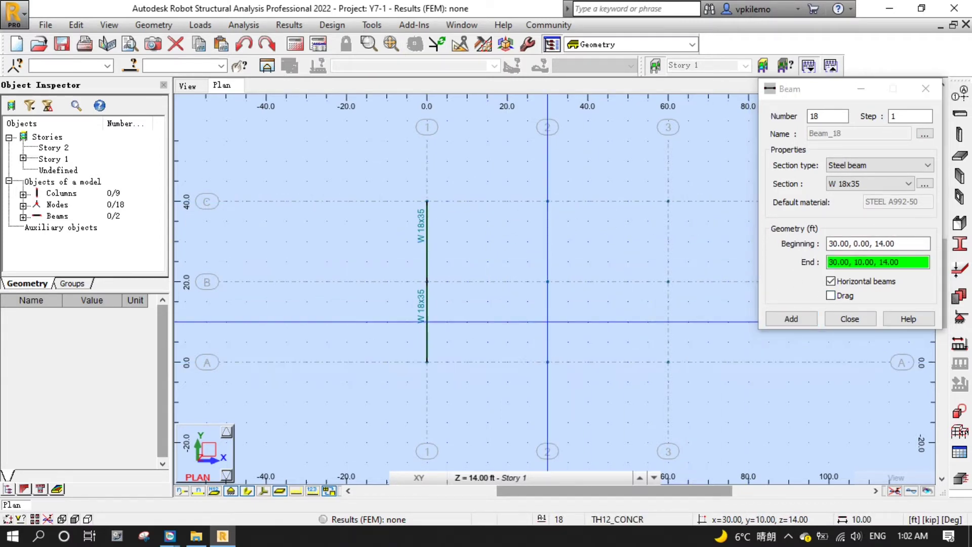
click(831, 296)
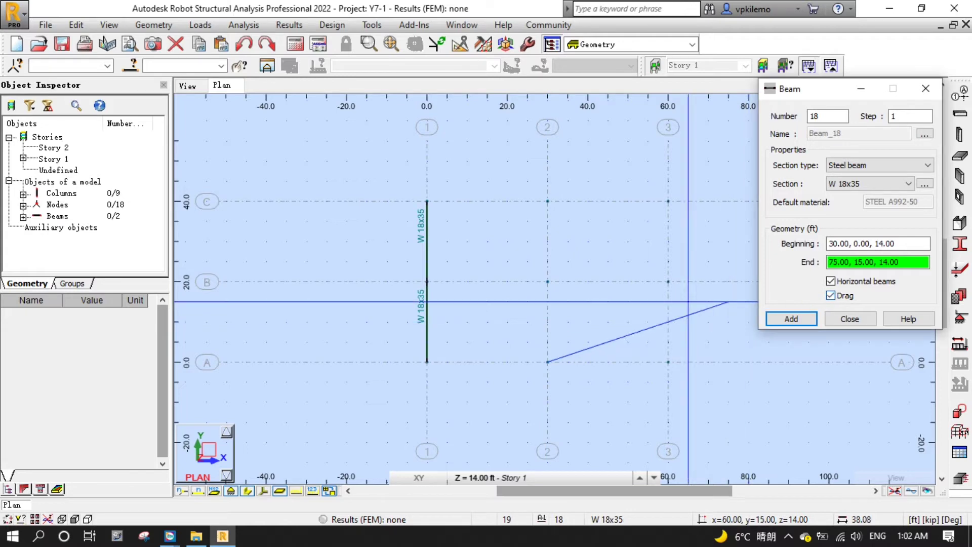
click(547, 282)
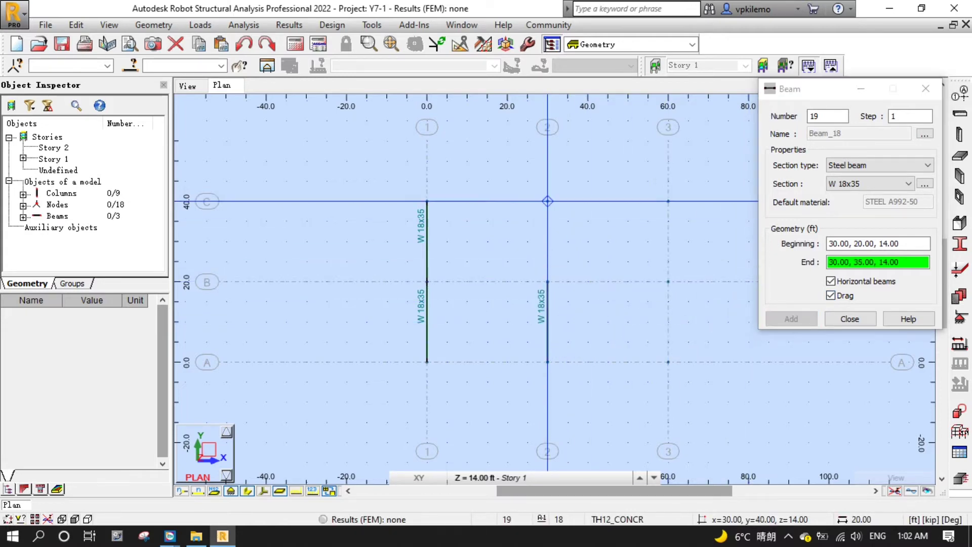
click(548, 201)
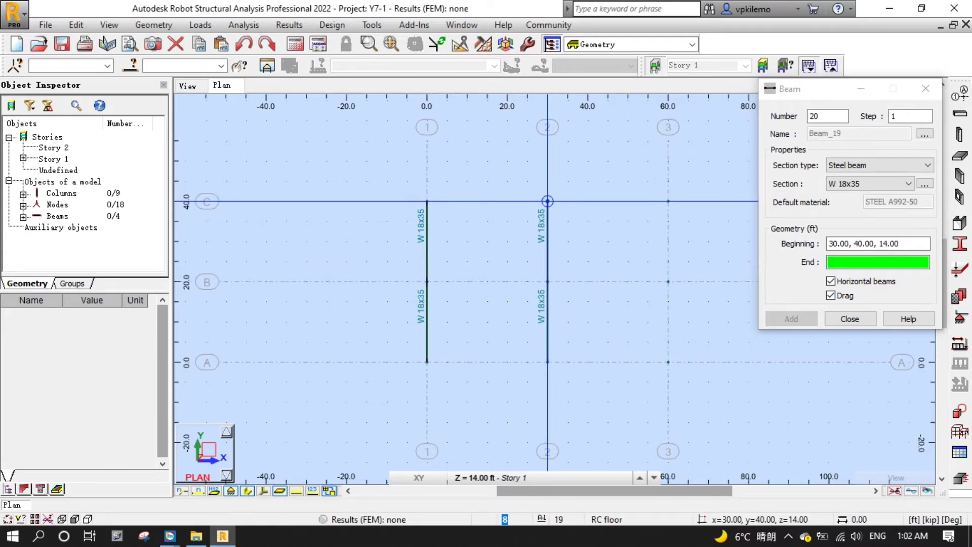
click(831, 296)
click(669, 362)
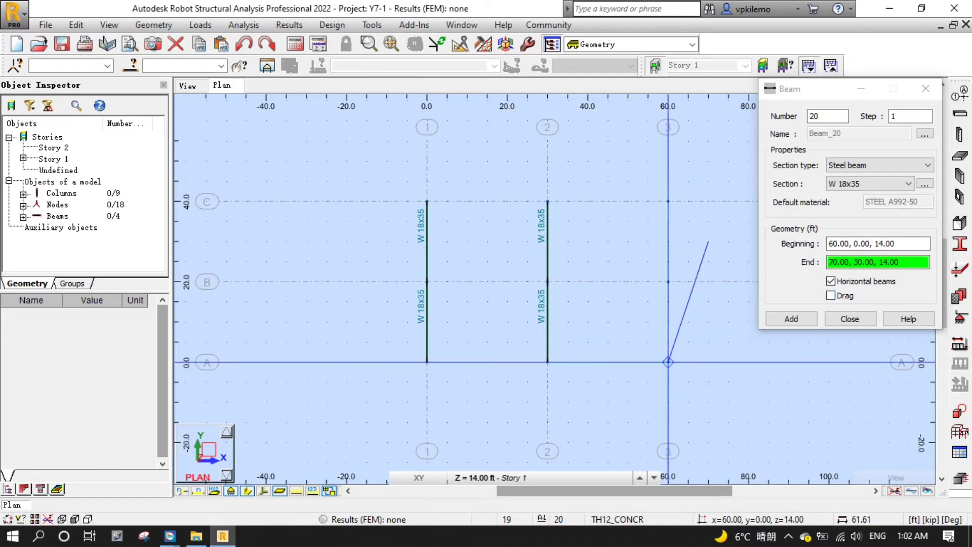
click(831, 296)
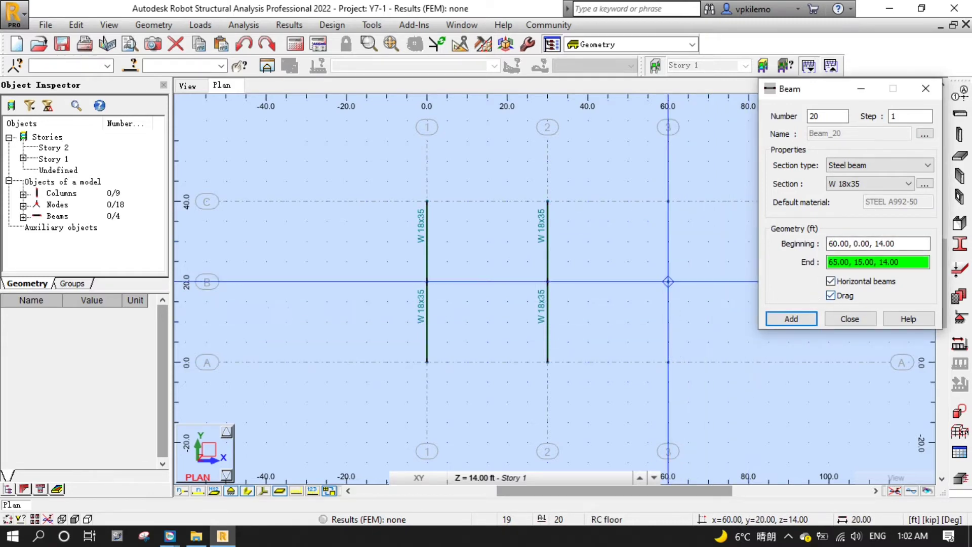
click(668, 282)
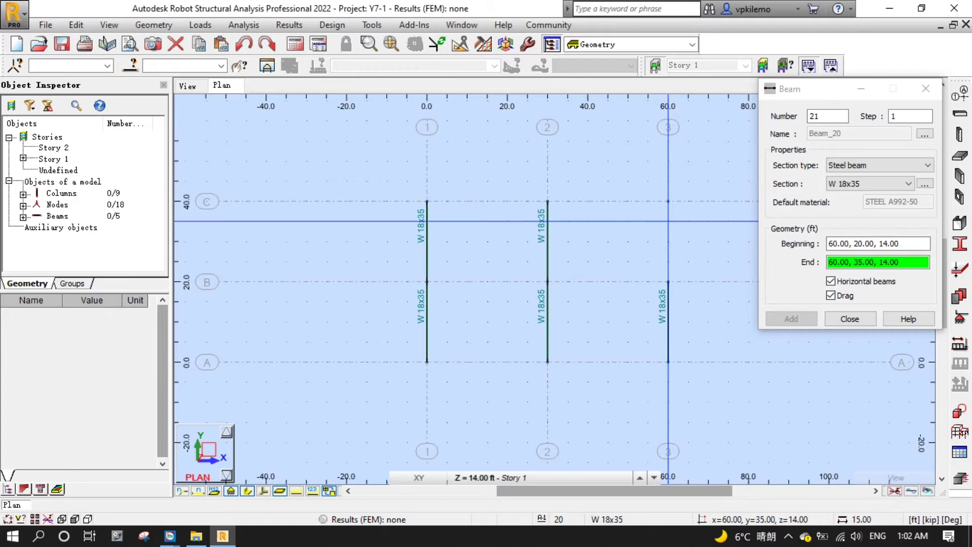
click(669, 201)
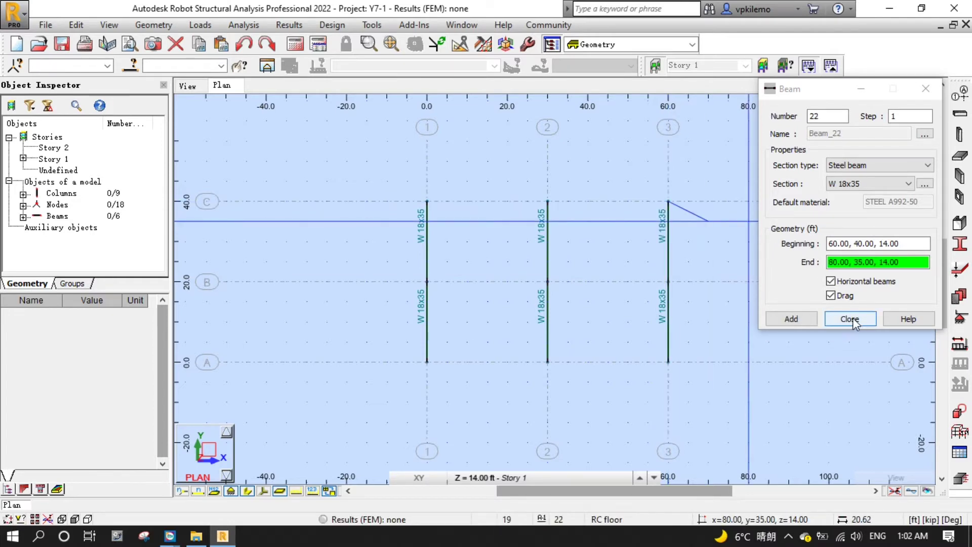
- Switch to W 12x19 and draw beams along grid C from 1 to 3
click(909, 183)
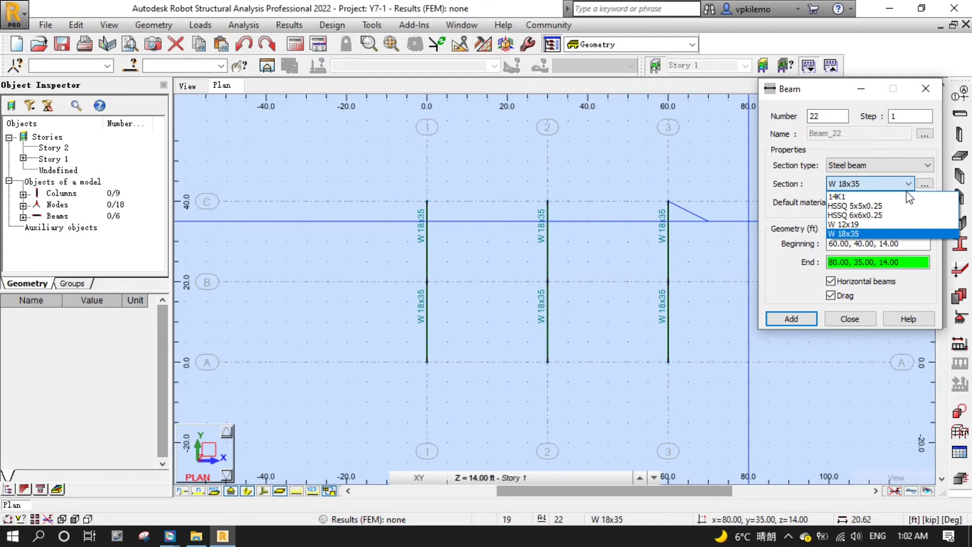
click(895, 224)
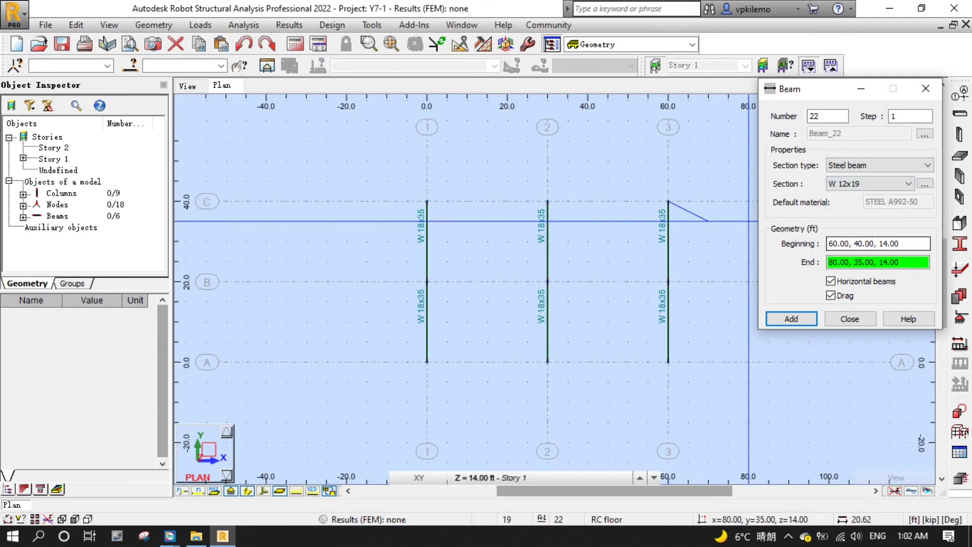
click(831, 296)
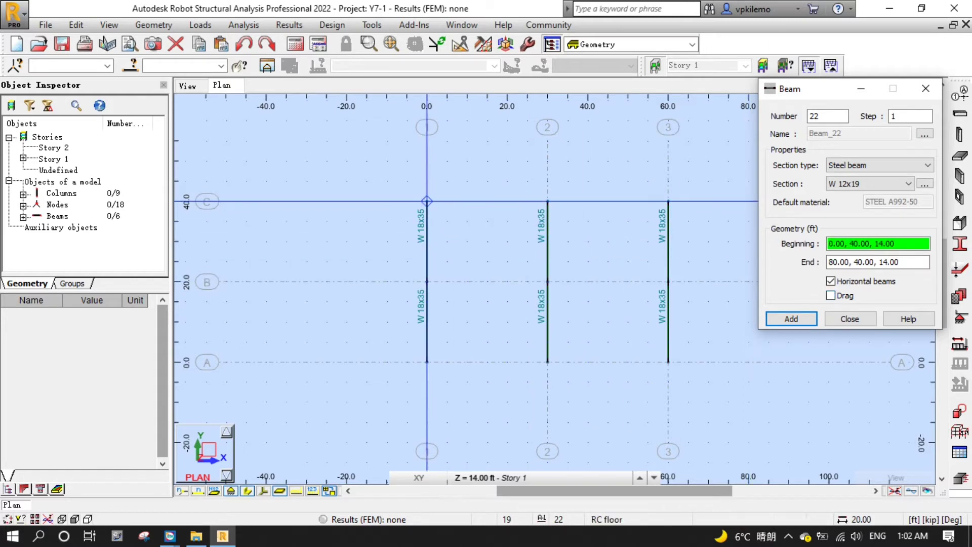
click(427, 201)
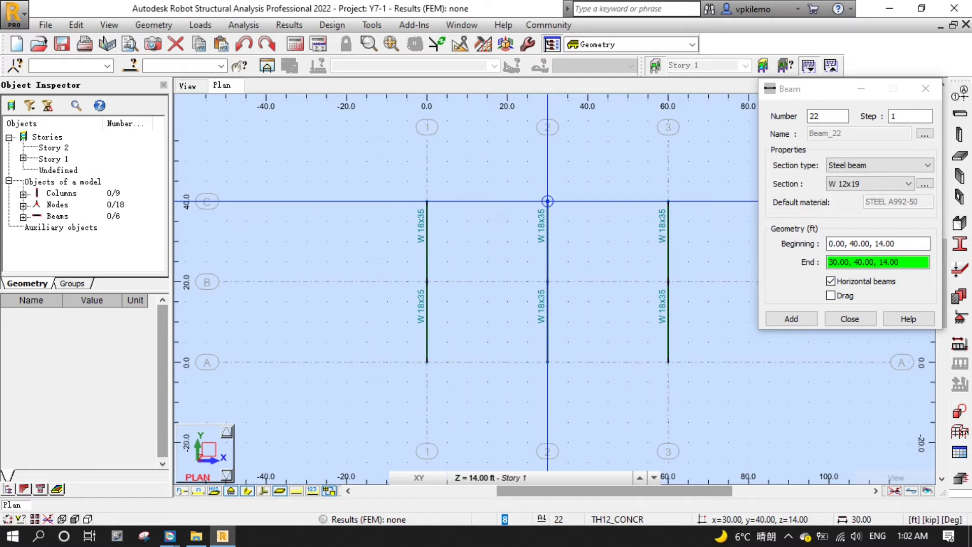
click(547, 202)
click(833, 296)
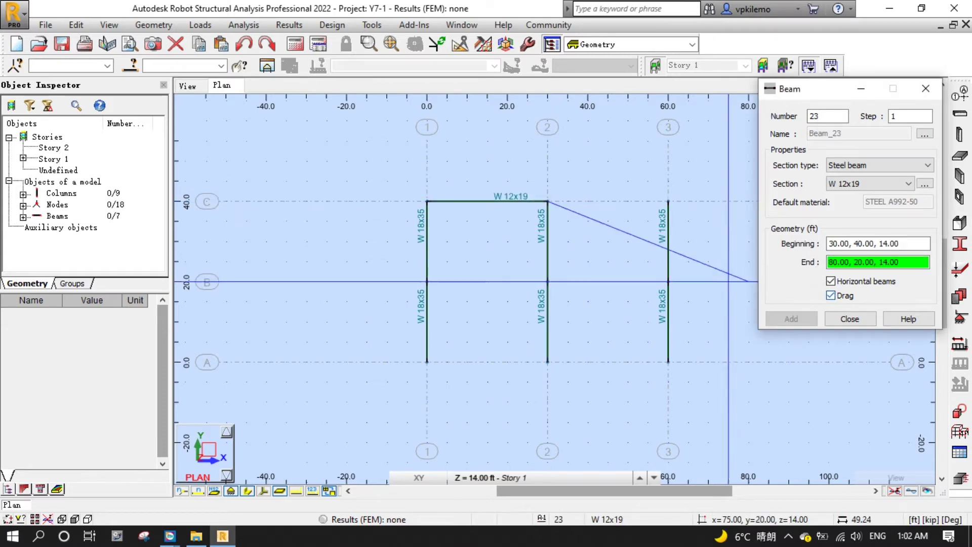
click(669, 201)
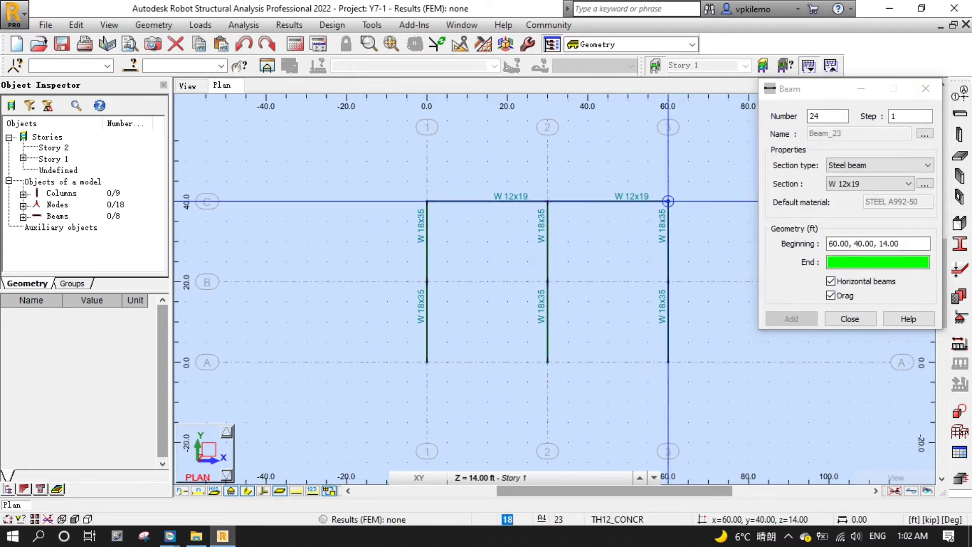
click(831, 296)
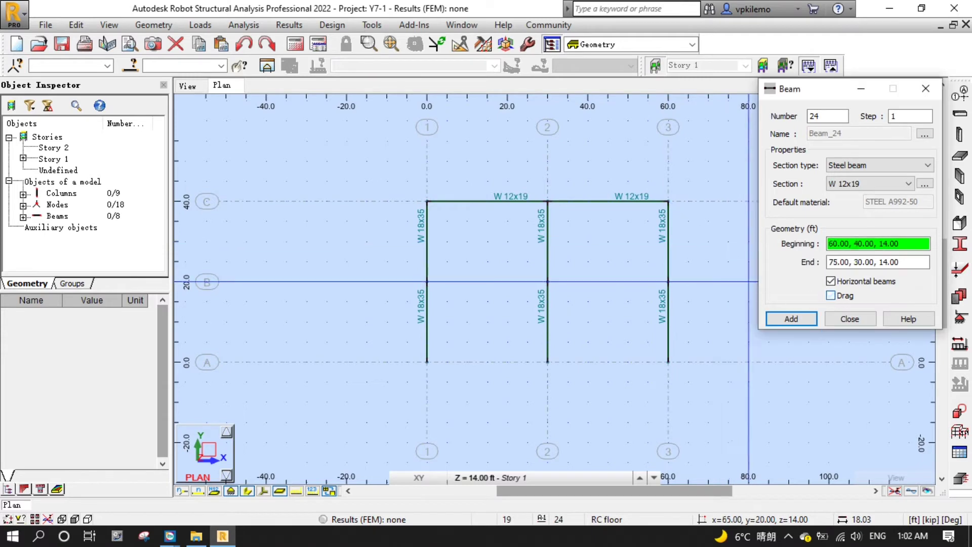
- Draw W 12x19 beams along grids B and A from 1 to 3, then finish
click(427, 282)
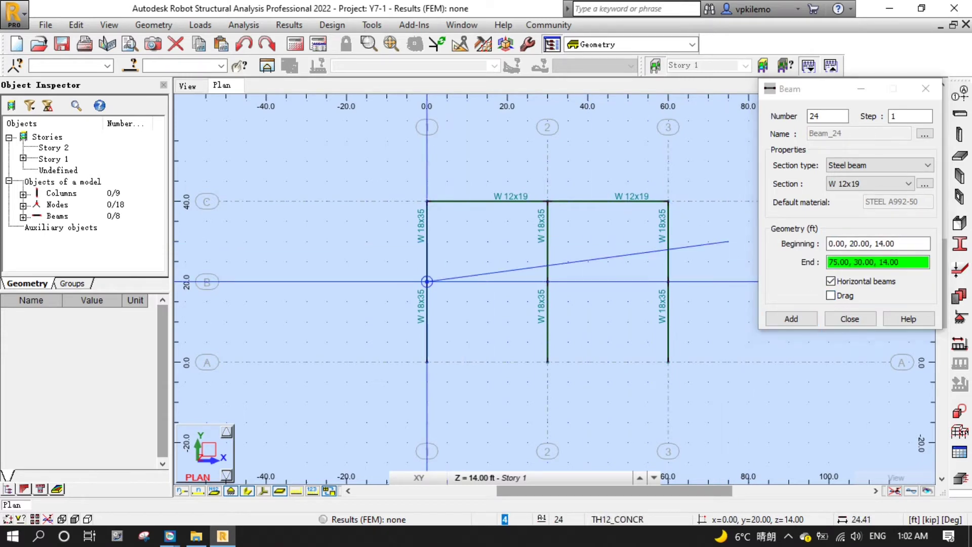
click(831, 295)
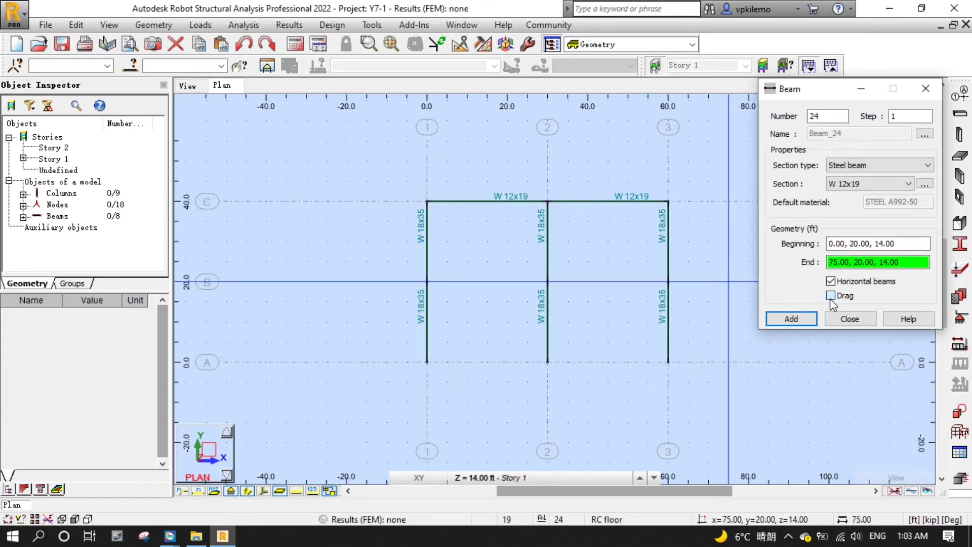
click(547, 282)
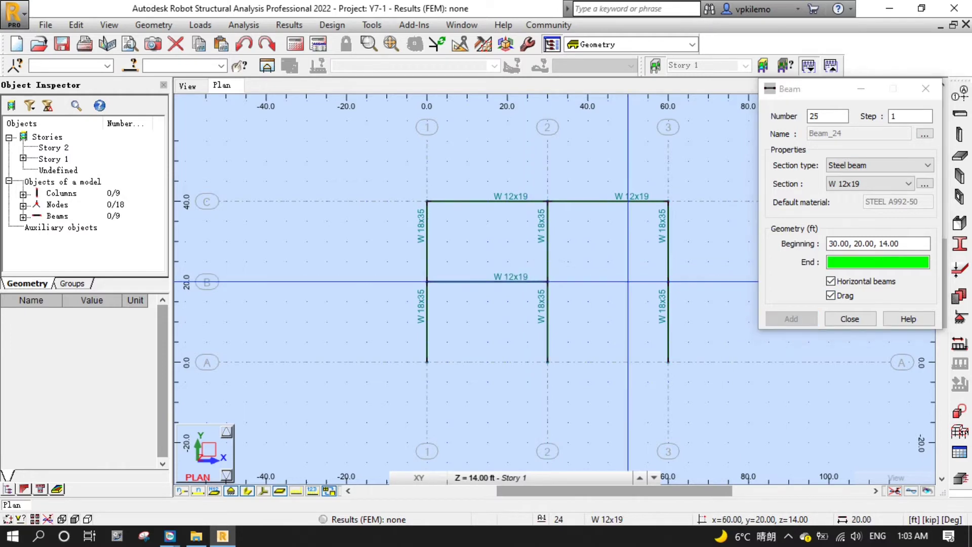
click(668, 281)
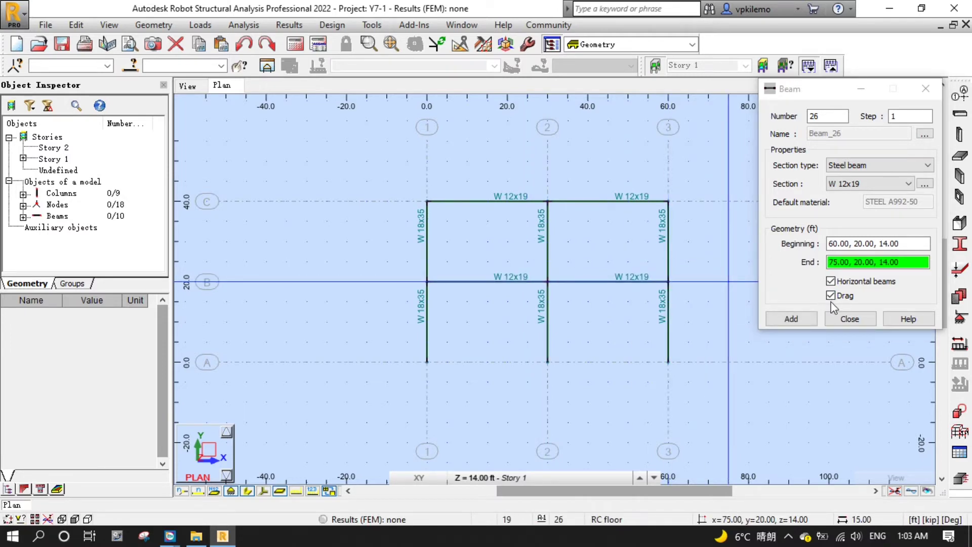
click(830, 295)
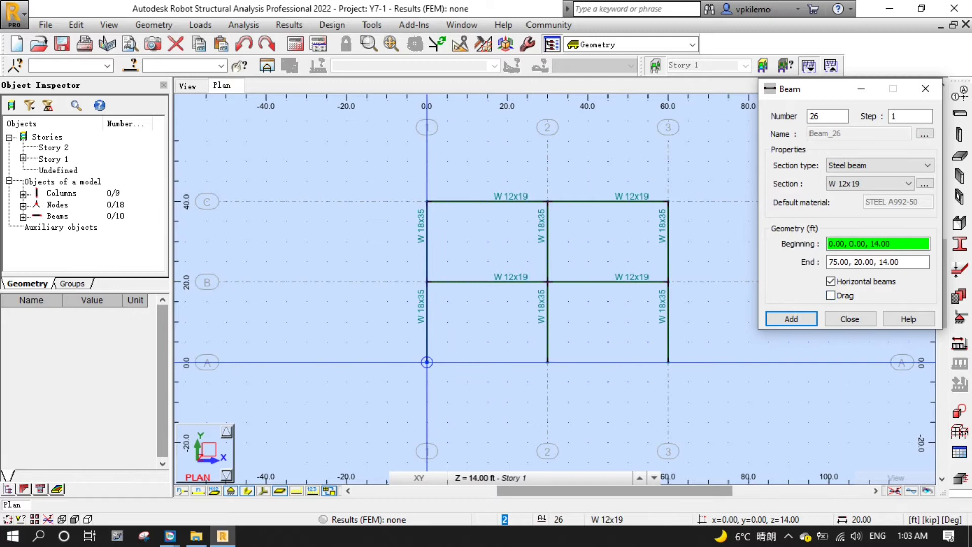
click(427, 362)
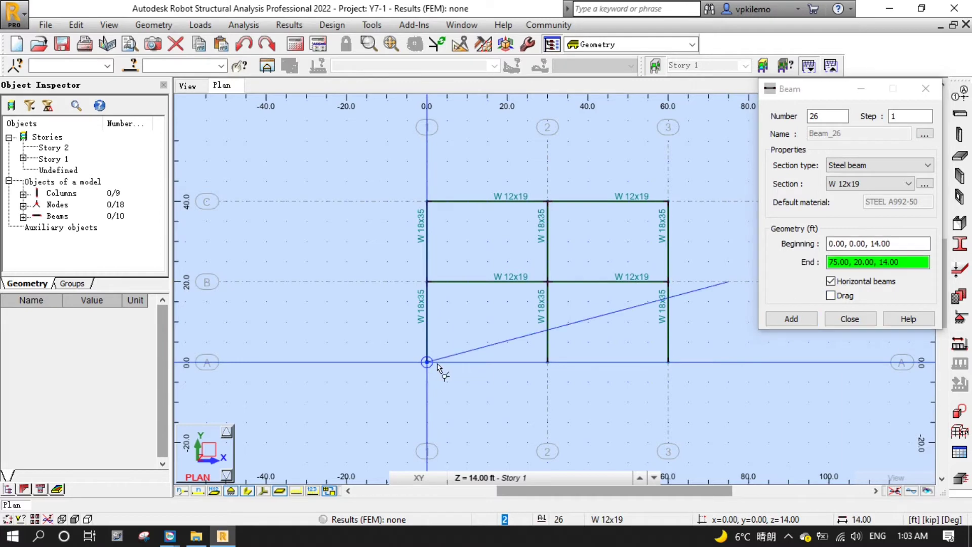
click(831, 296)
click(548, 362)
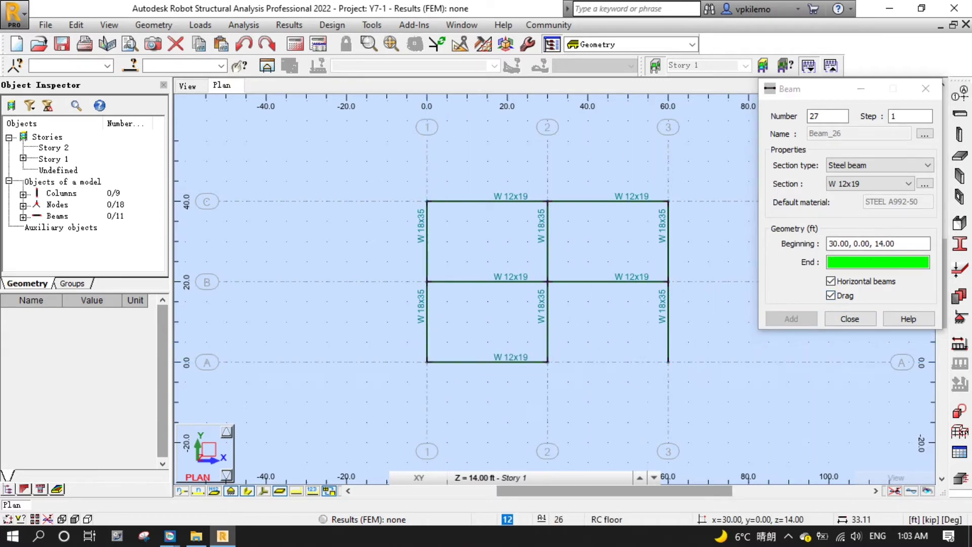
click(668, 362)
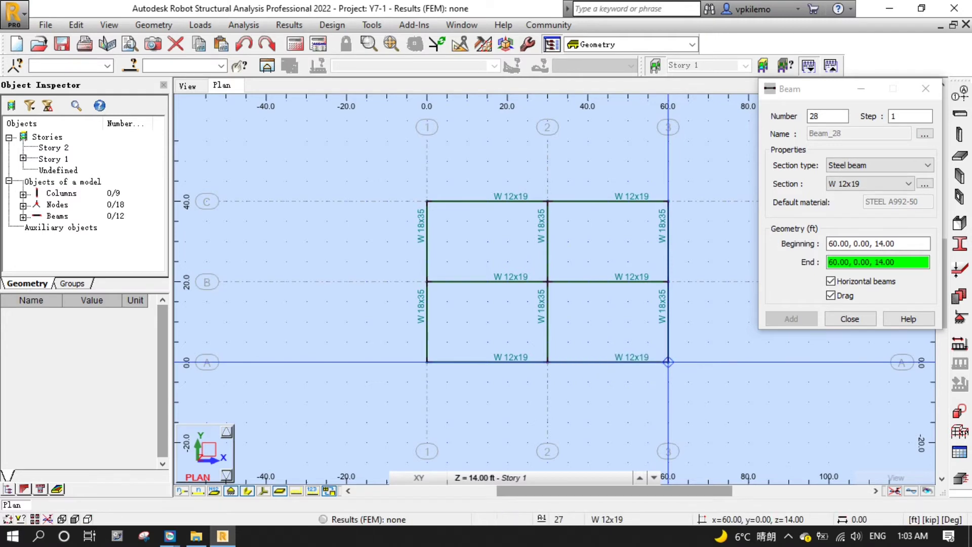
click(850, 319)
- Zoom the plan and window-select the grid 1 beam between B and C (Beam_17)
scroll(594, 336, down, 2)
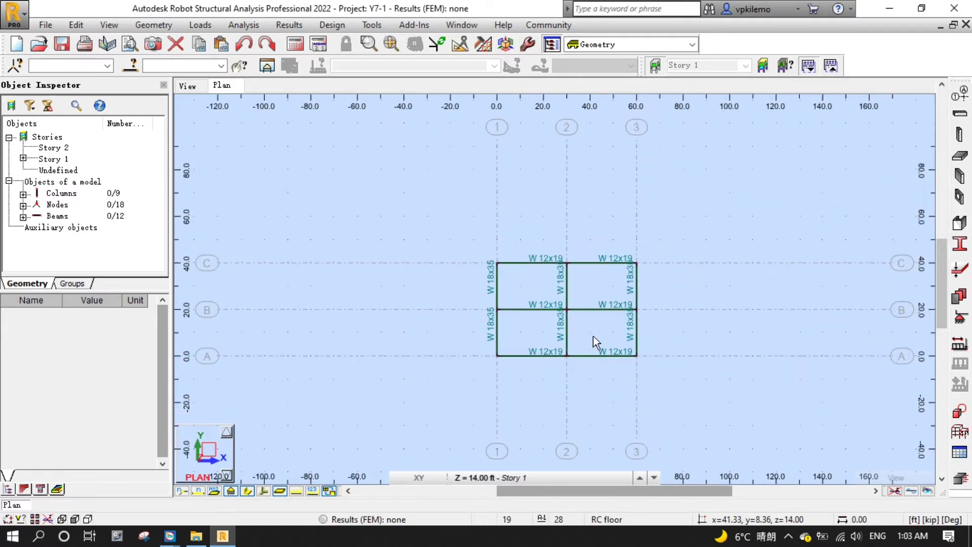
scroll(593, 336, up, 1)
scroll(594, 336, up, 2)
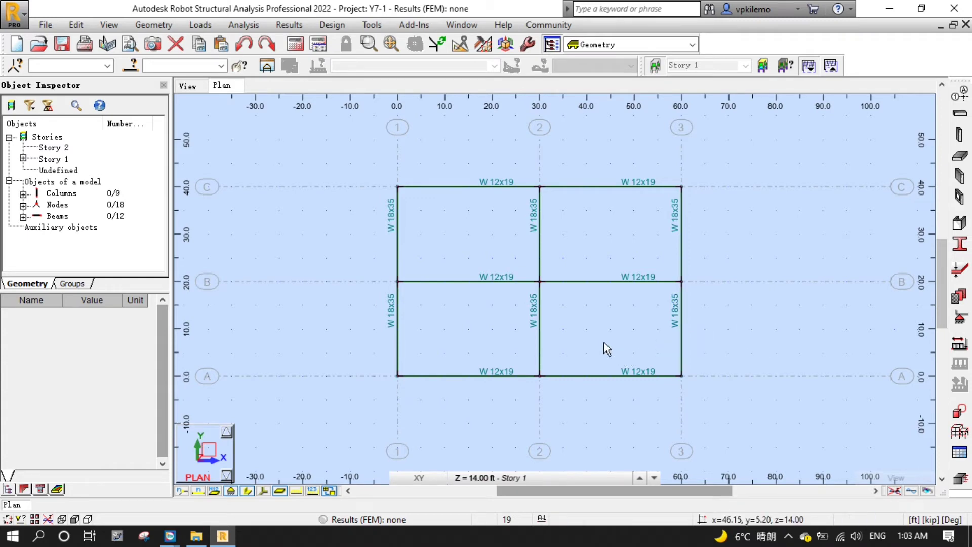
drag(439, 235, 356, 246)
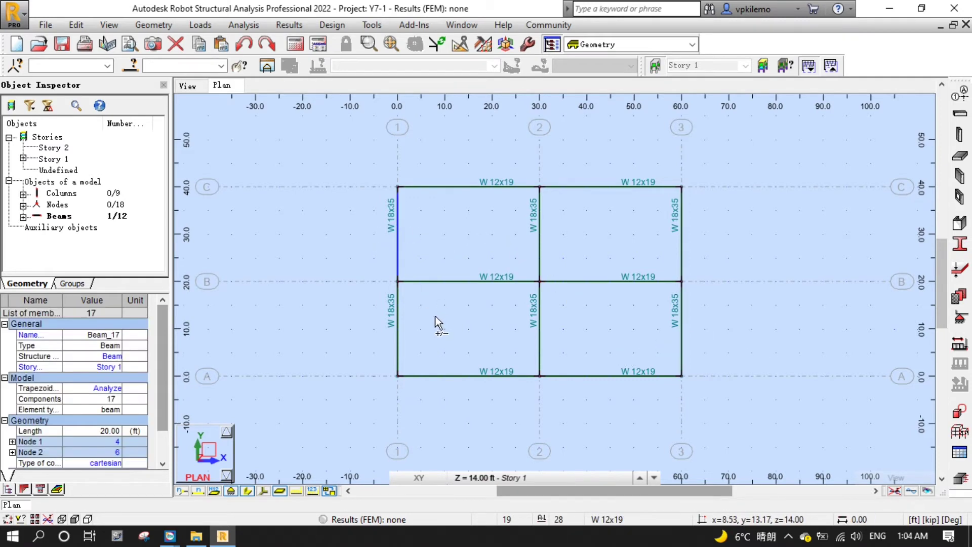
- Divide the six W 18x35 girders into 4 segments, generating nodes only
ctrl+drag(579, 331, 508, 341)
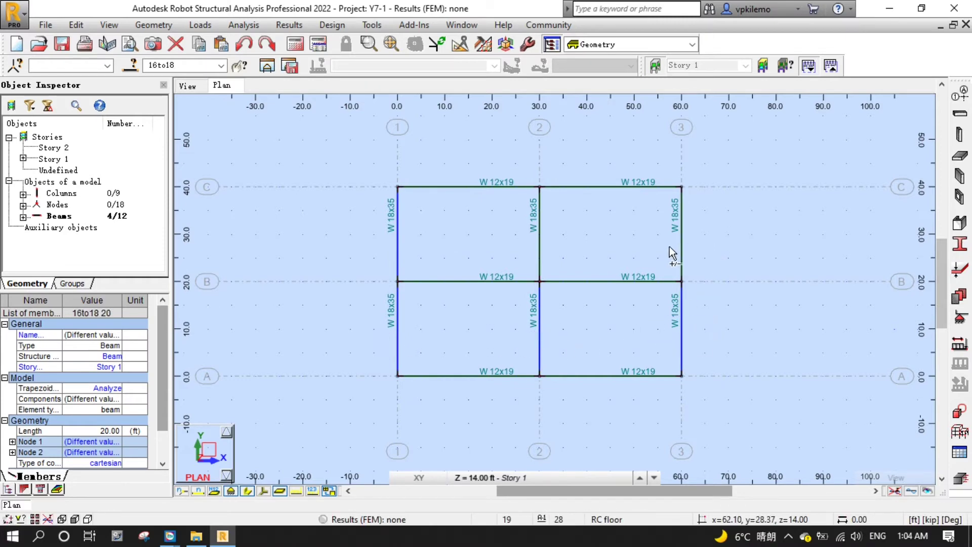
ctrl+drag(669, 247, 487, 253)
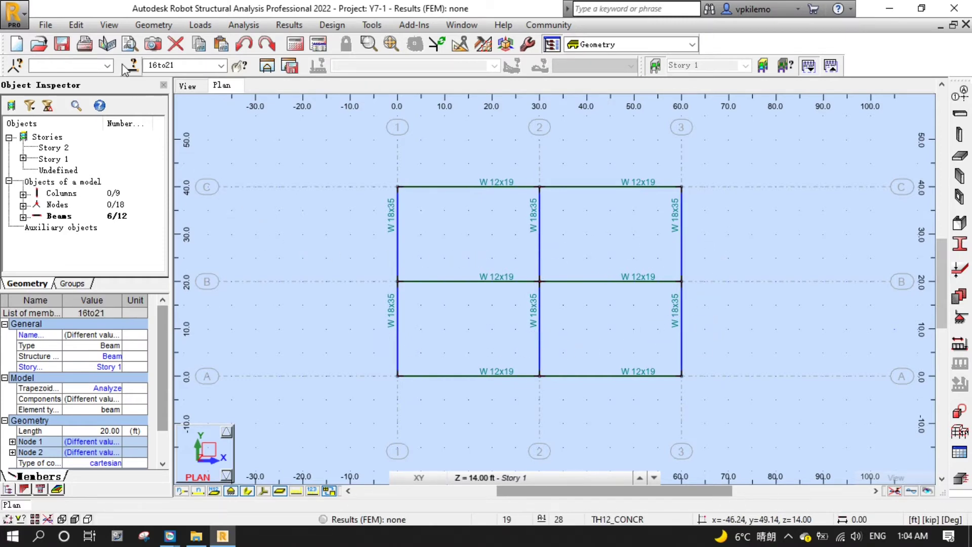
click(76, 25)
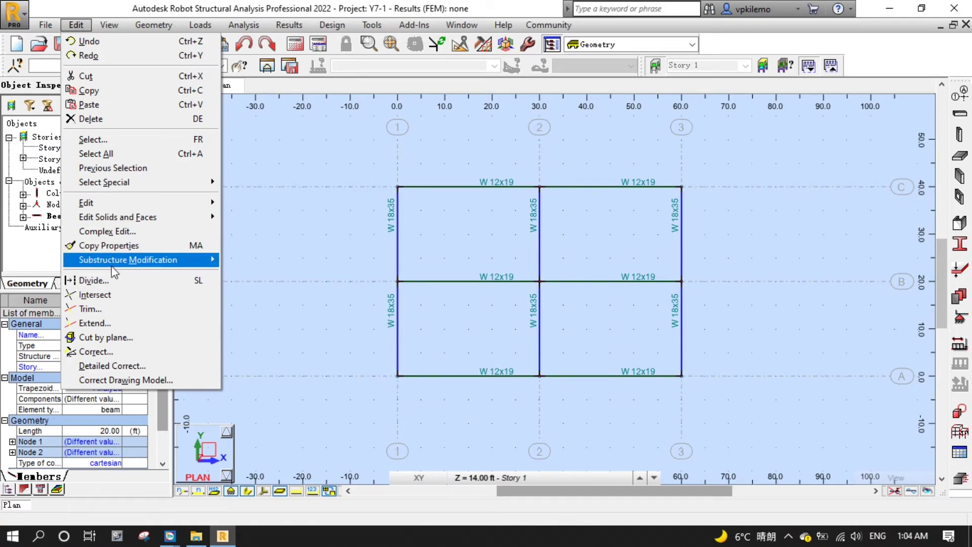
click(111, 278)
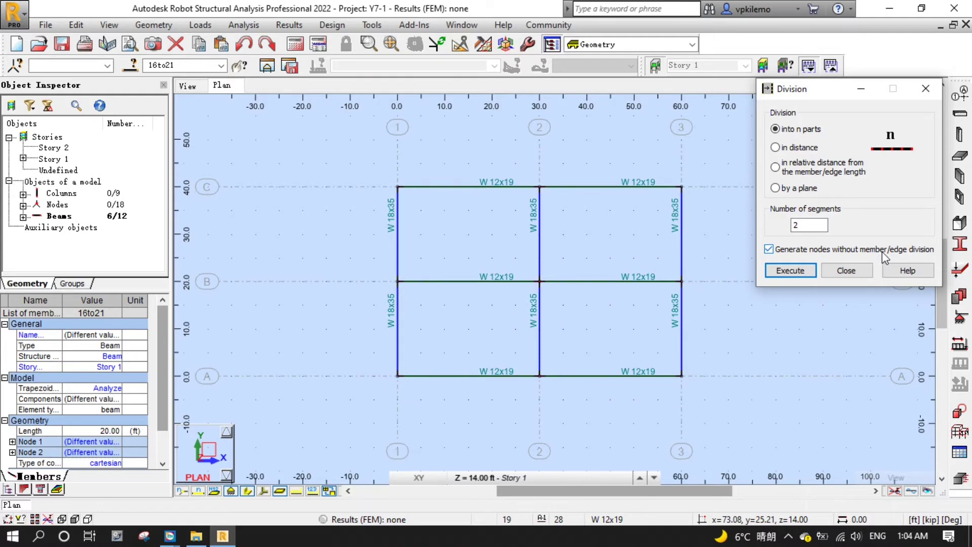
double_click(814, 224)
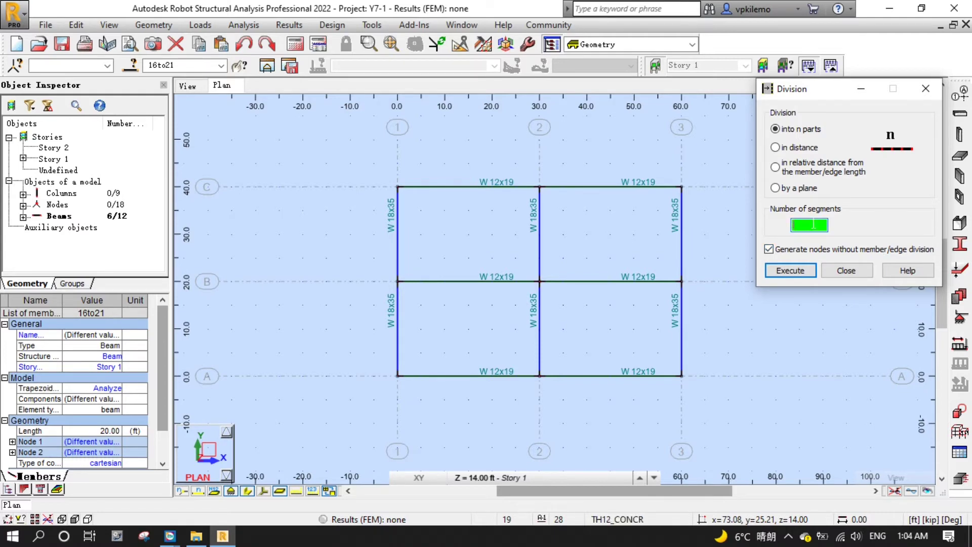
click(812, 270)
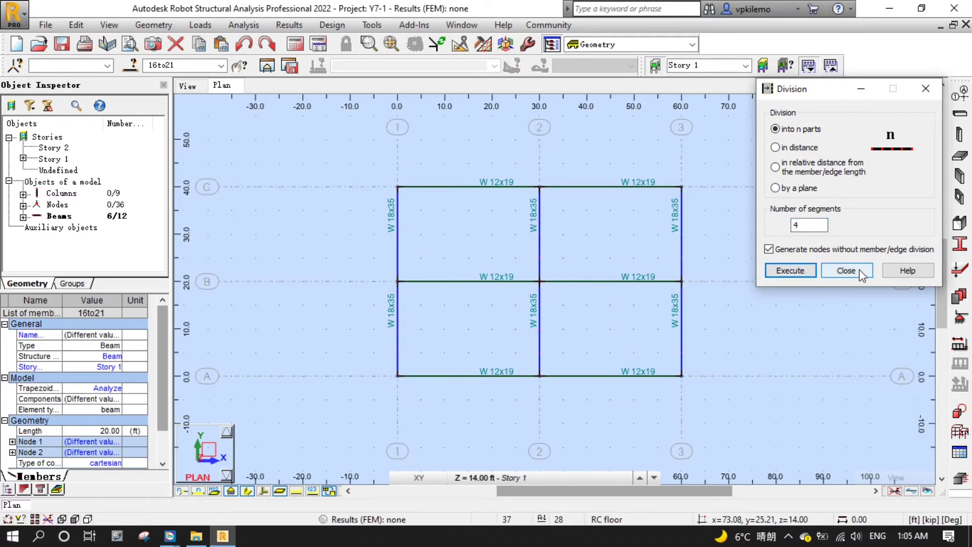
click(844, 272)
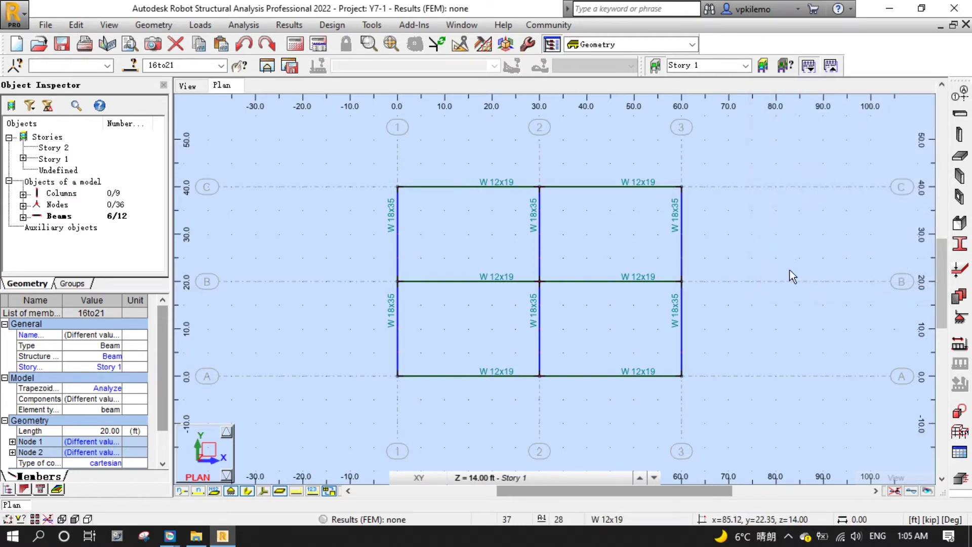
- Clear the selection and start new beams with the 14K1 joist section
click(756, 258)
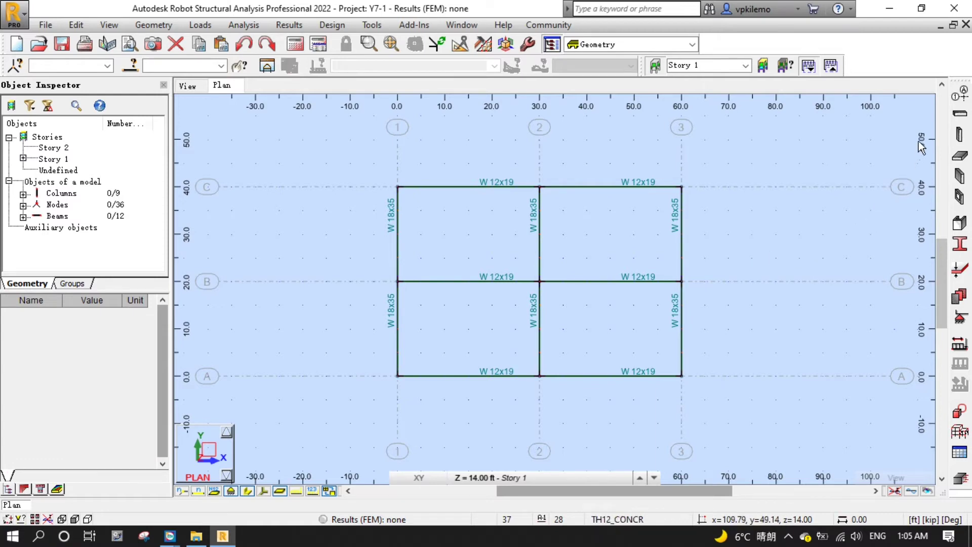
click(958, 114)
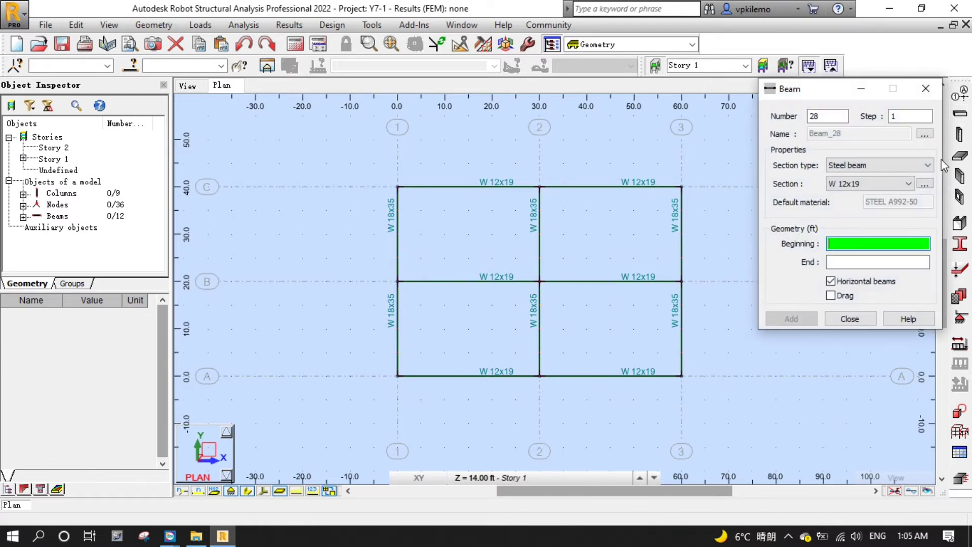
click(907, 183)
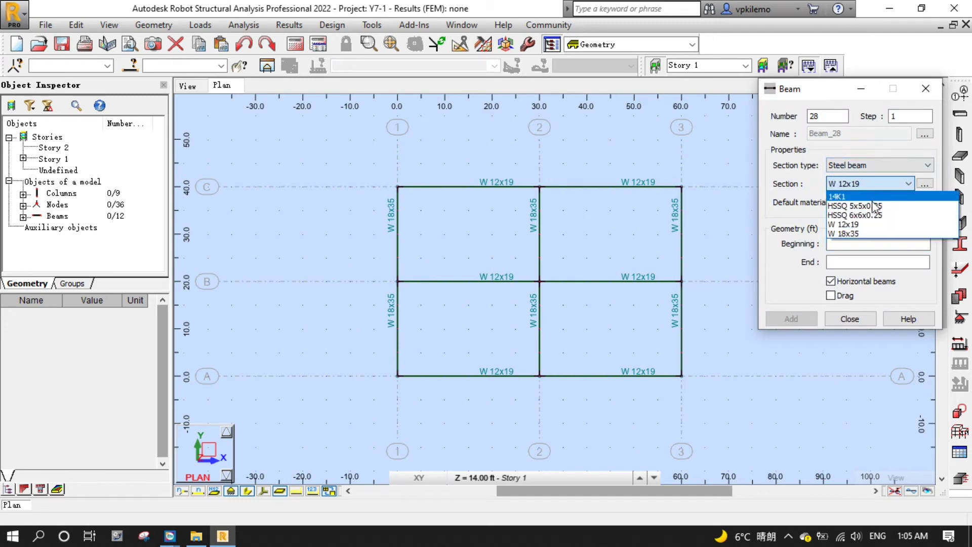
click(868, 197)
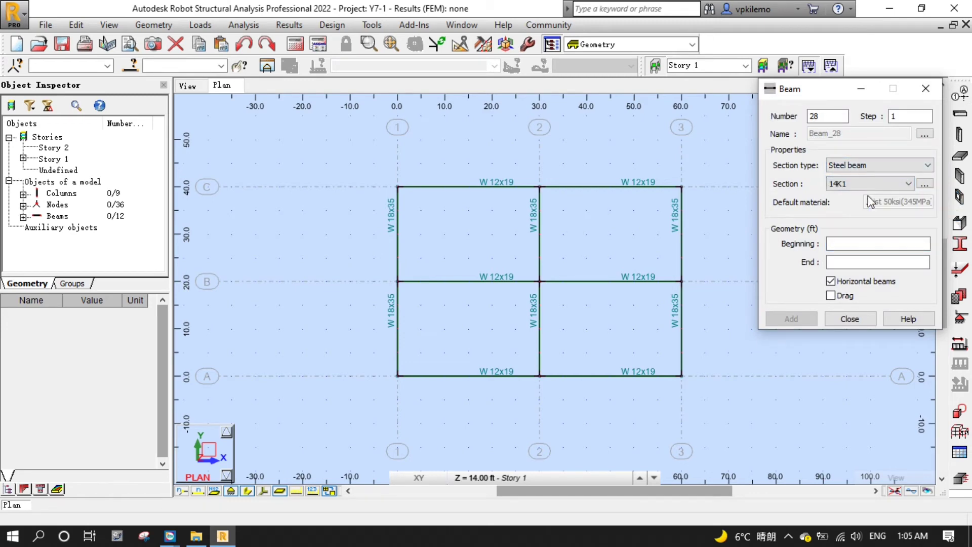
click(850, 245)
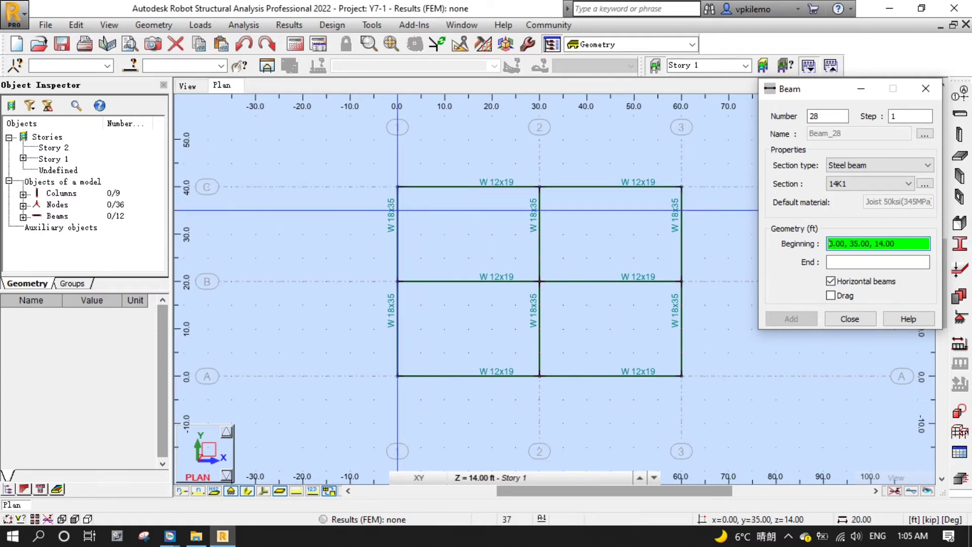
- Draw 14K1 joists across both bays at y = 35 and y = 30 ft
click(398, 210)
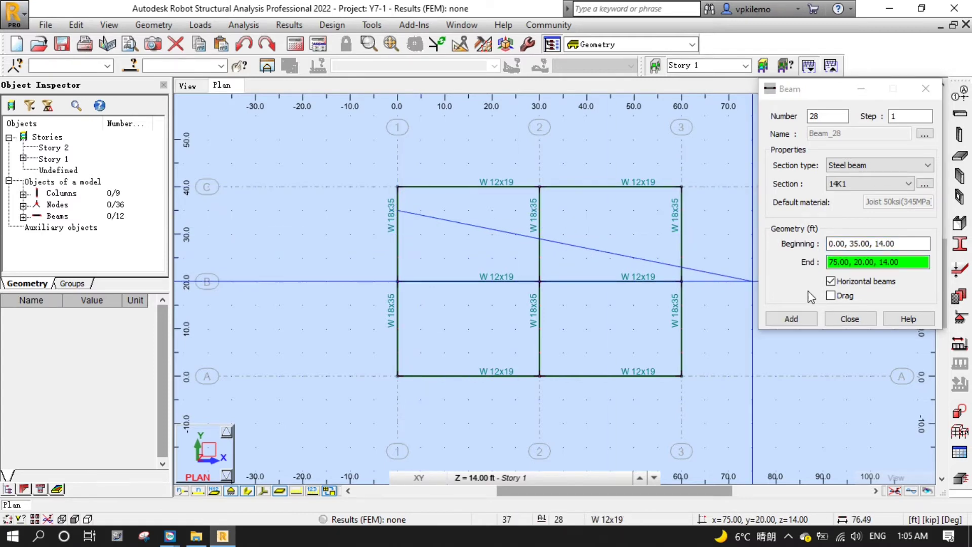
click(539, 210)
click(831, 295)
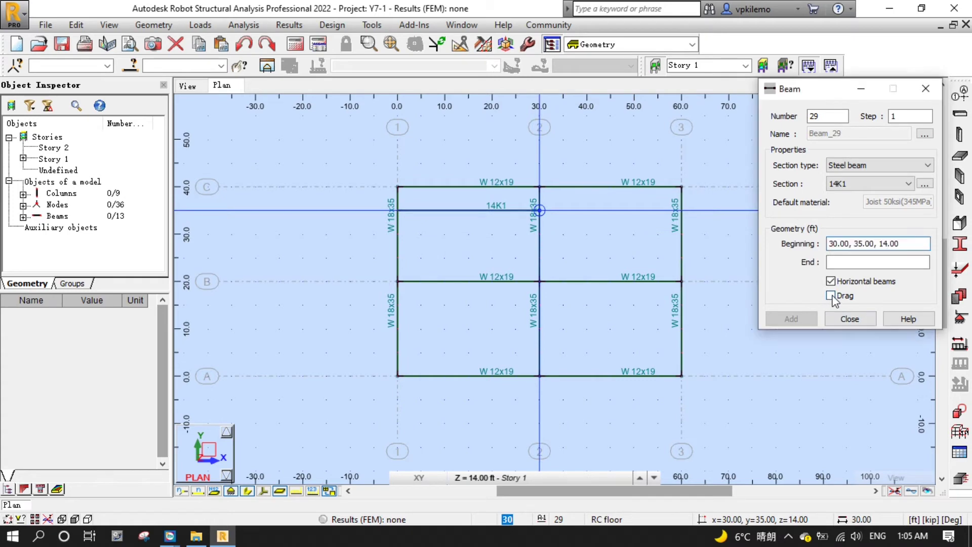
click(682, 209)
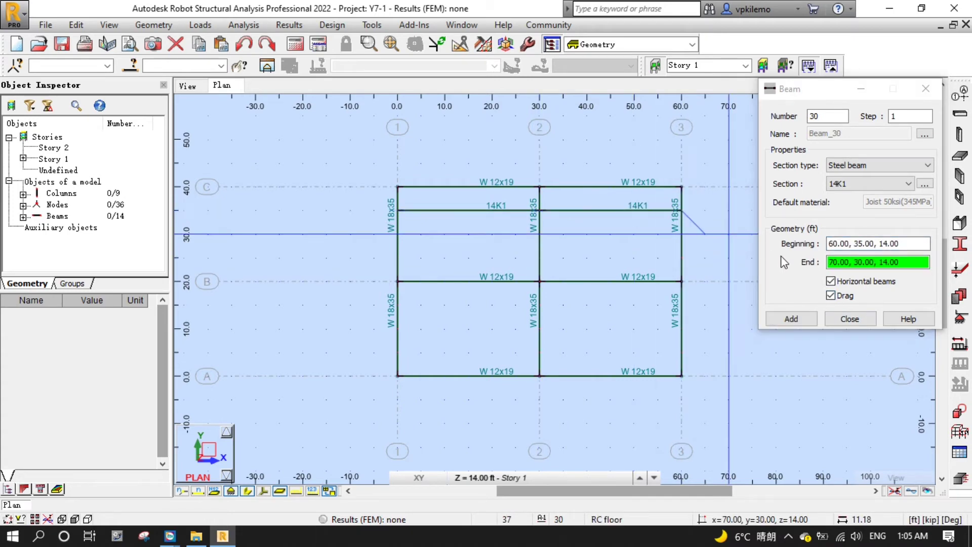
click(831, 295)
click(398, 234)
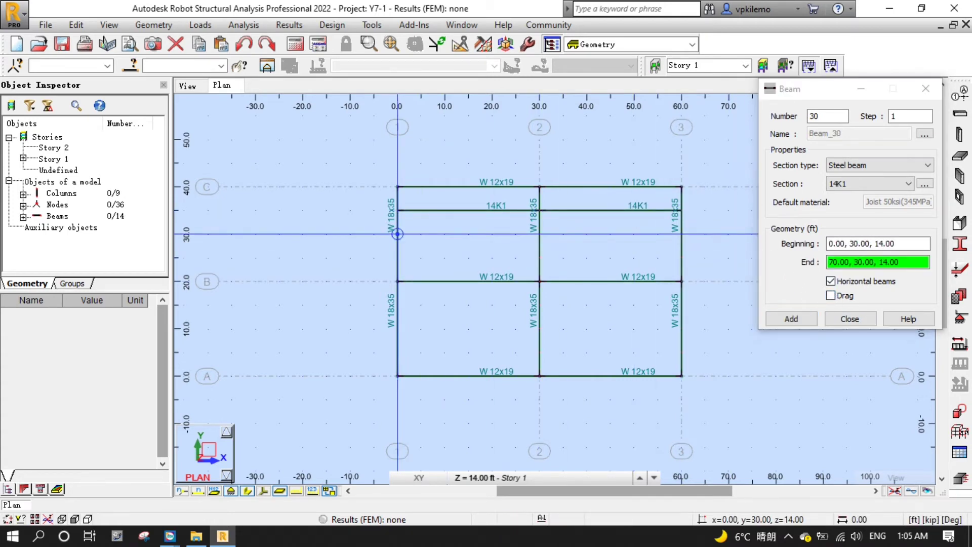
click(539, 234)
click(831, 295)
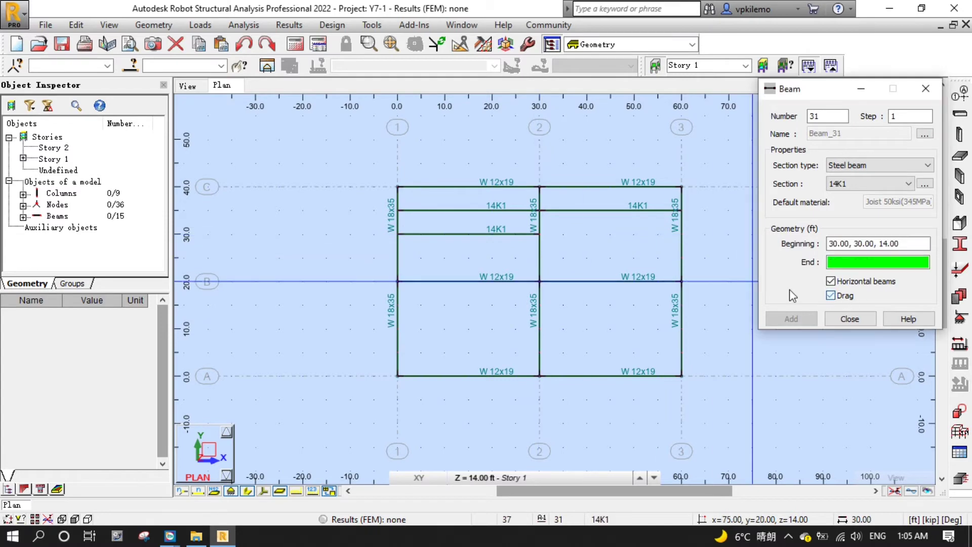
click(681, 234)
click(831, 295)
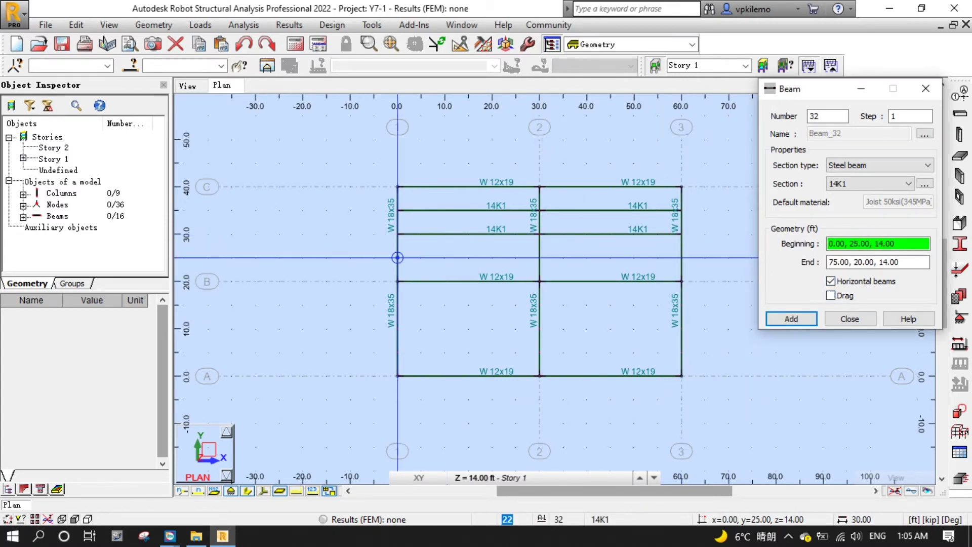
- Draw 14K1 joists across both bays at y = 25 and y = 15 ft
click(397, 257)
click(539, 258)
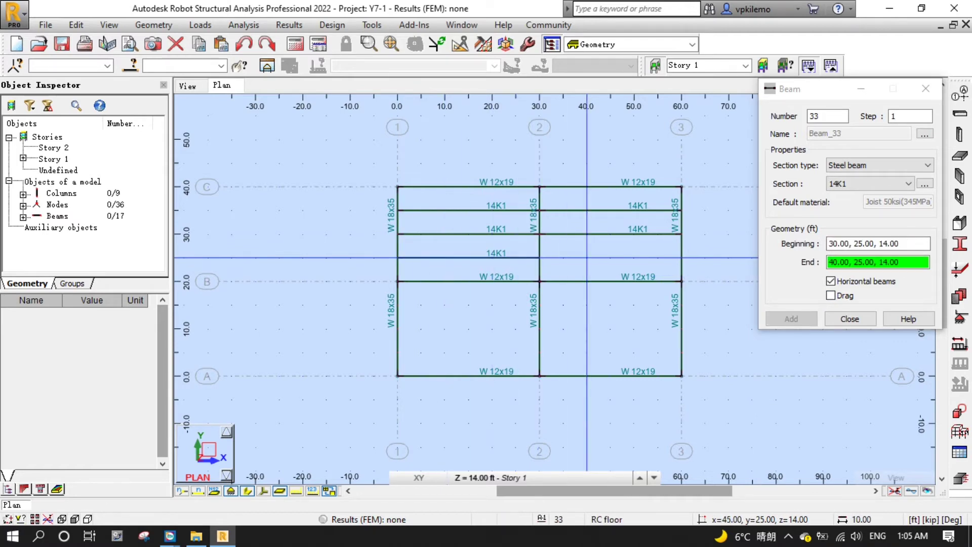
click(681, 258)
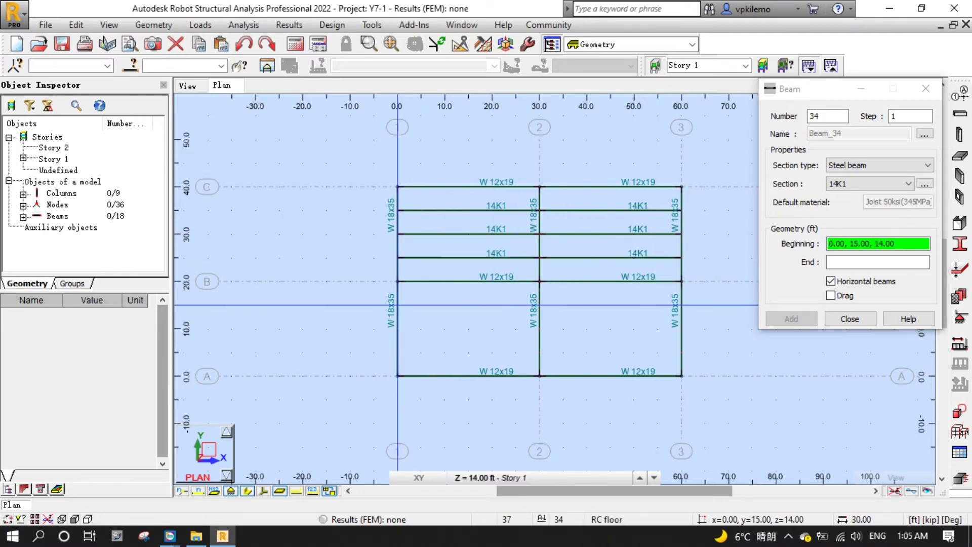
click(397, 305)
click(539, 305)
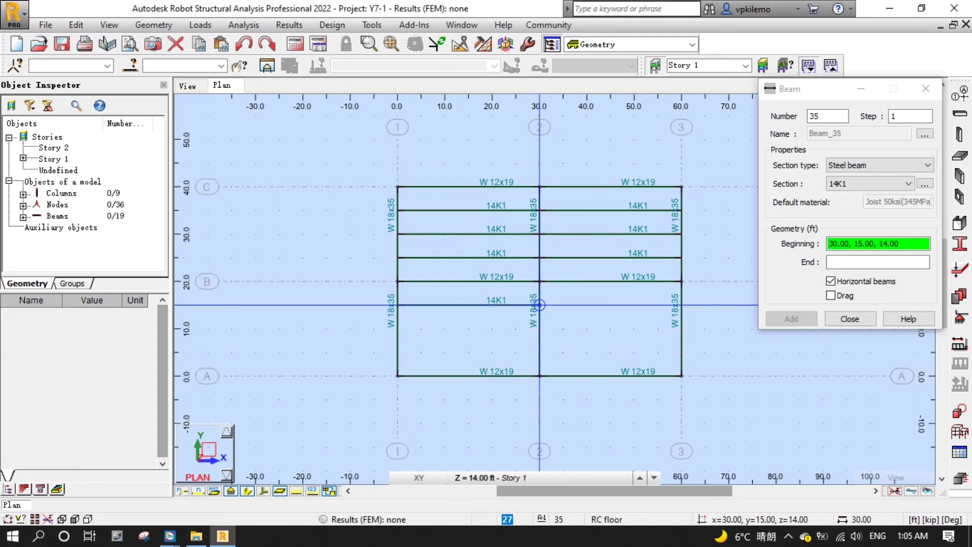
click(681, 305)
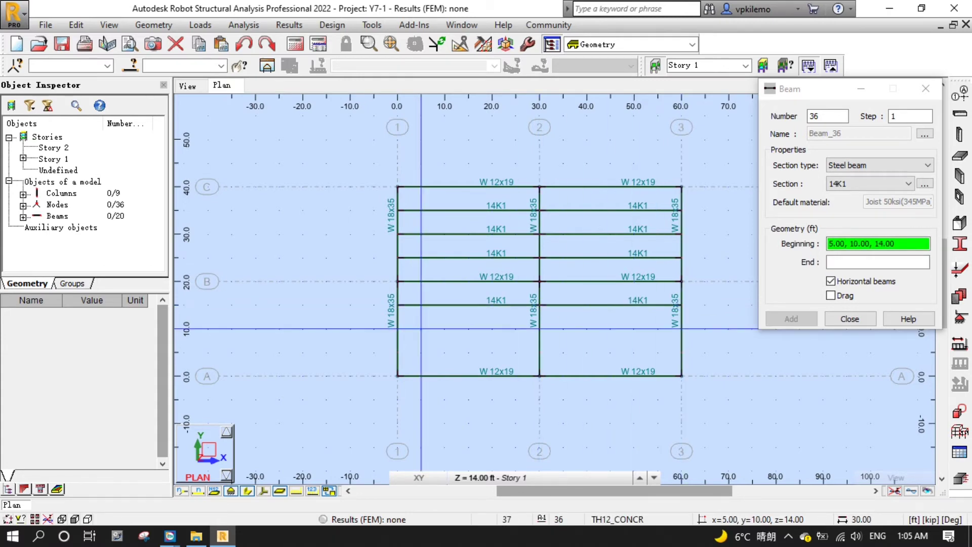
- Draw 14K1 joists across both bays at y = 10 and y = 5 ft
click(398, 328)
click(539, 329)
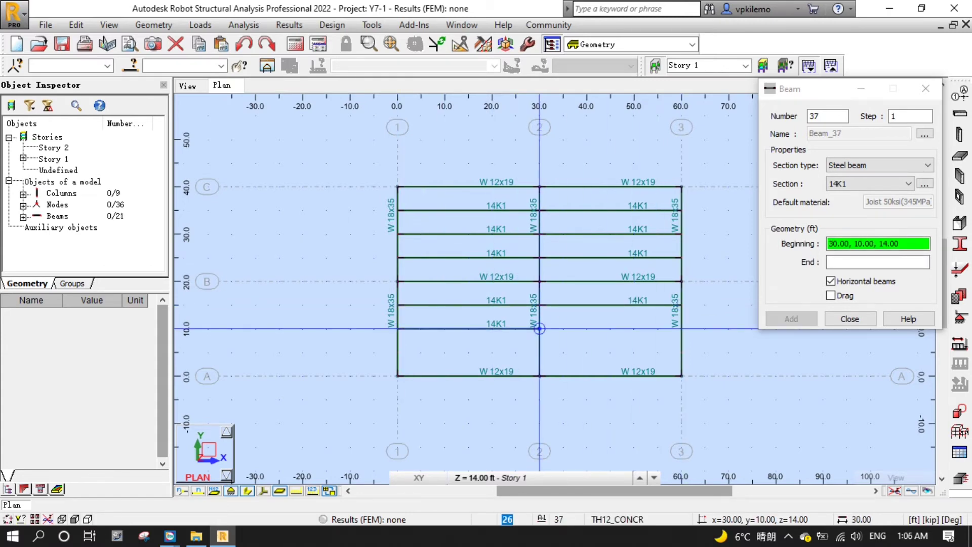
click(681, 329)
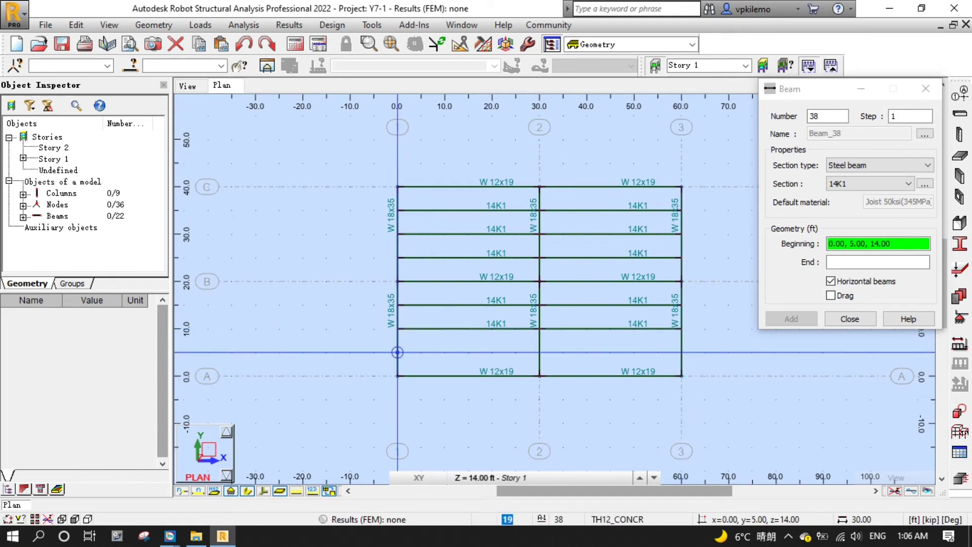
click(397, 351)
click(539, 352)
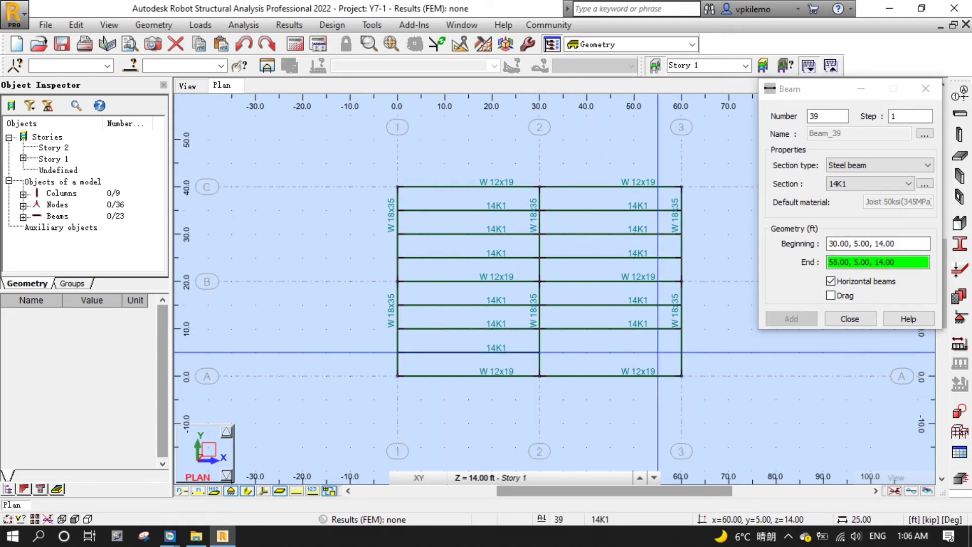
click(682, 352)
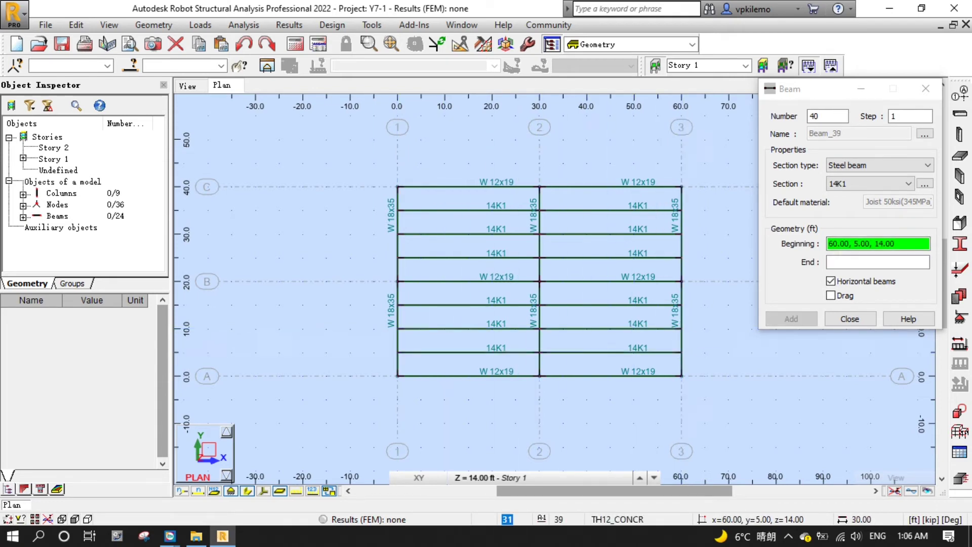
click(849, 318)
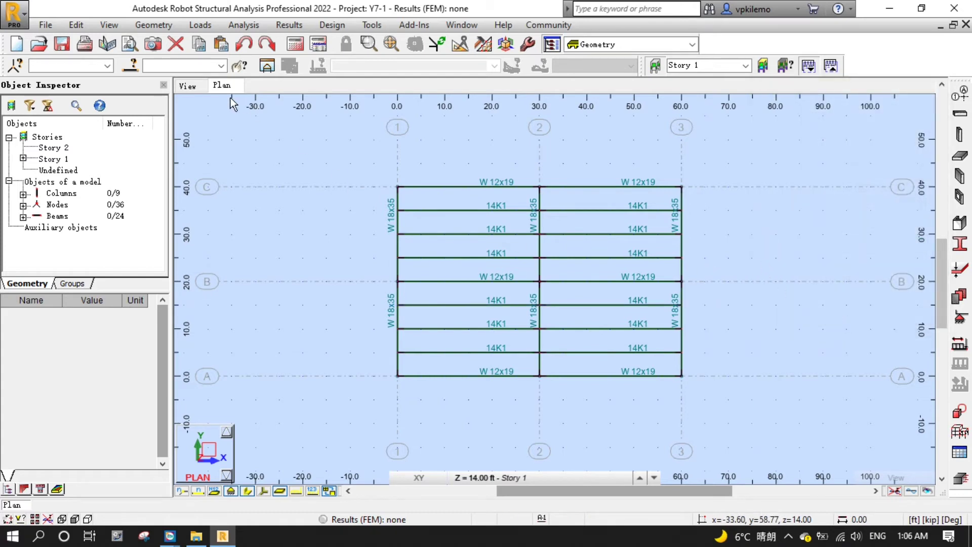
- Switch to a 3D view with full section shapes, orient it, and window-select the whole Story 1 frame
click(191, 86)
middle_drag(431, 379, 499, 390)
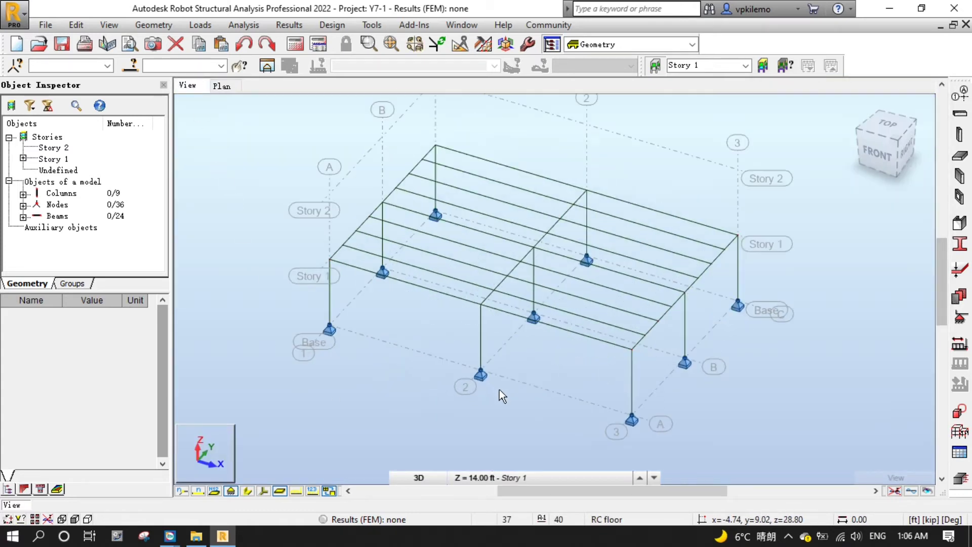
click(248, 490)
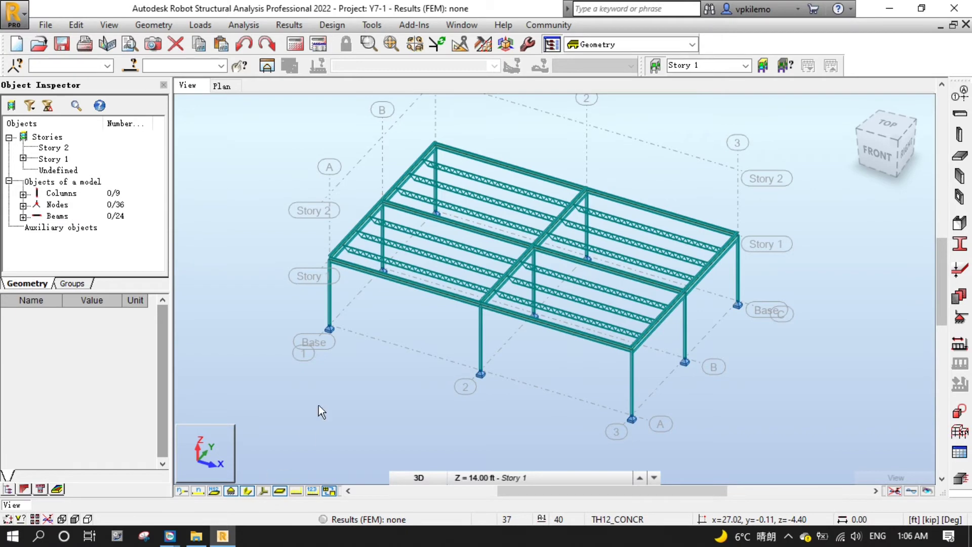
middle_drag(318, 405, 284, 331)
middle_drag(291, 285, 274, 314)
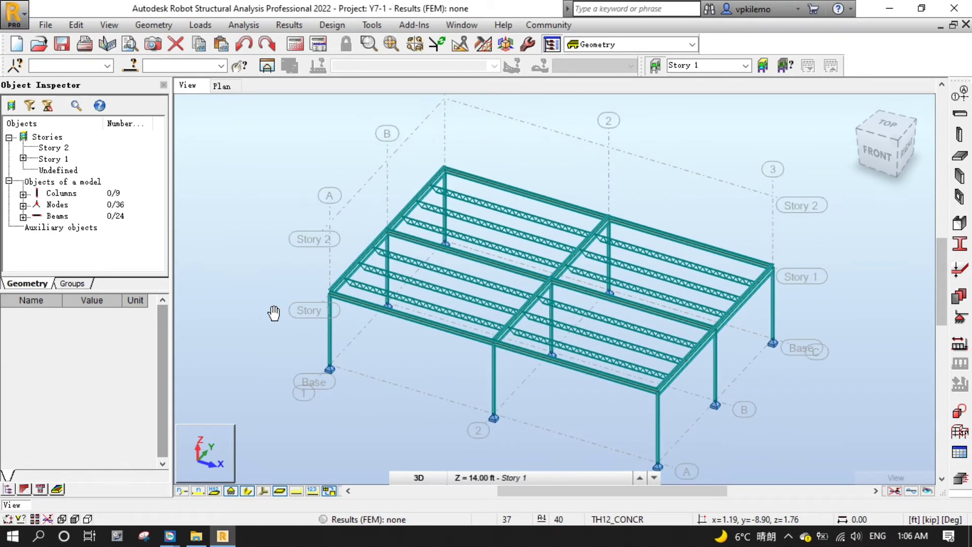
shift+middle_drag(786, 293, 820, 313)
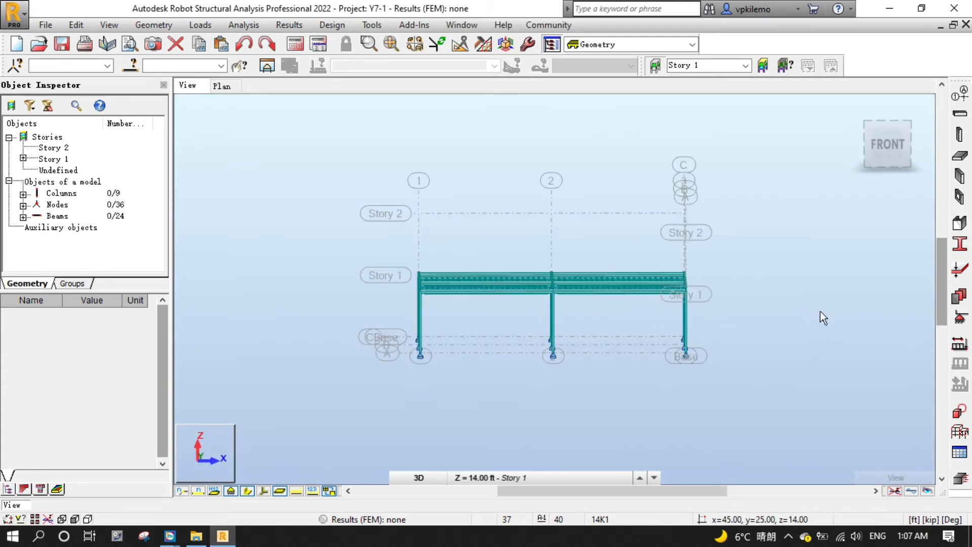
drag(600, 270, 335, 320)
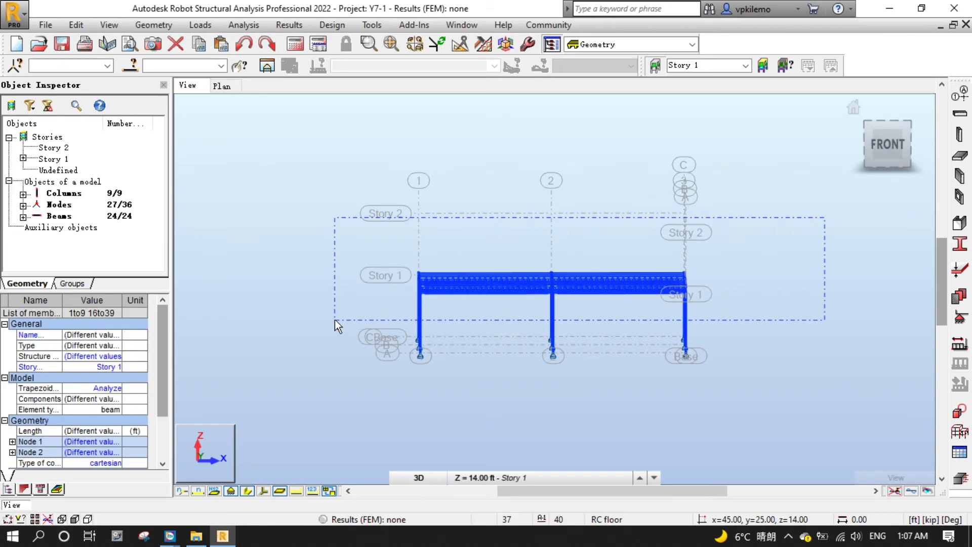
- Start the Move/Copy command on the selected frame and switch to an isometric view
click(81, 25)
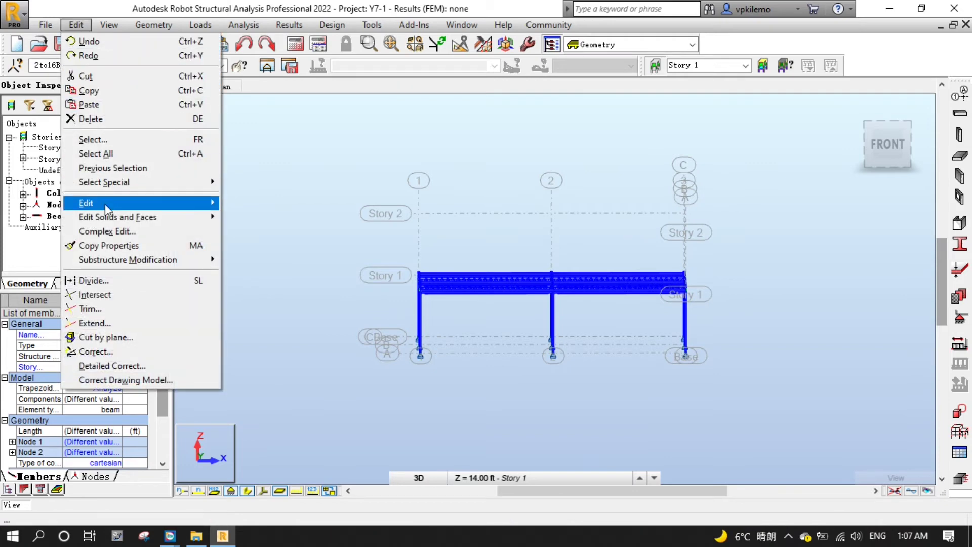
mouse_move(114, 203)
click(295, 205)
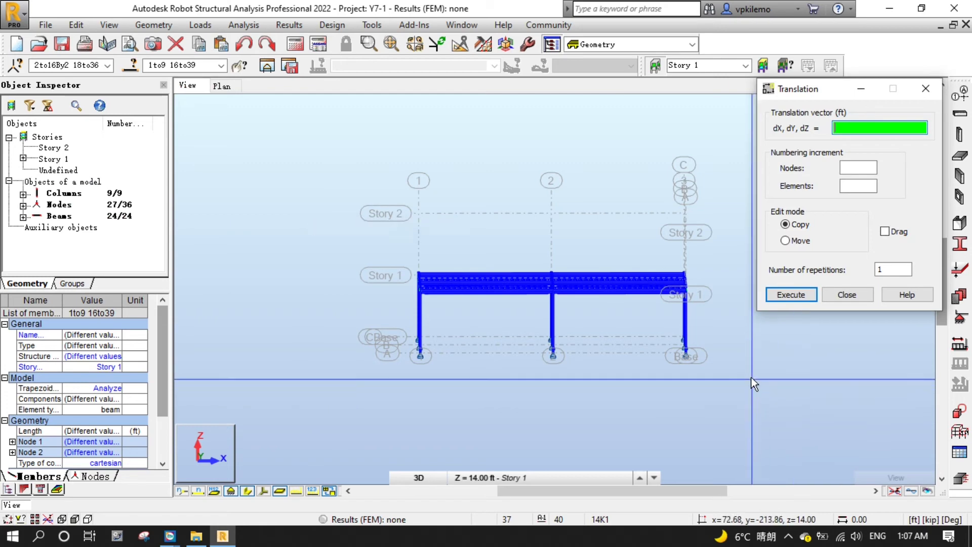
key(ctrl+alt+0)
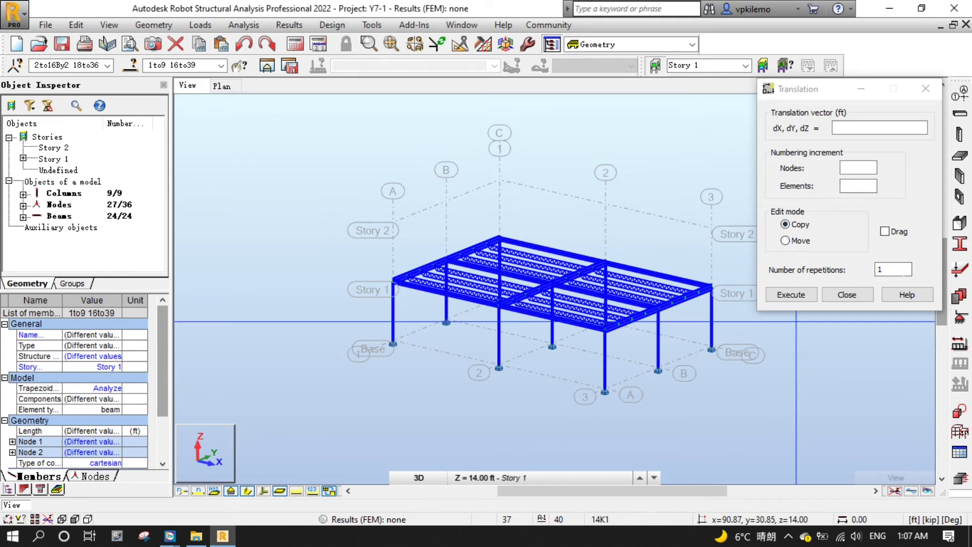
click(883, 269)
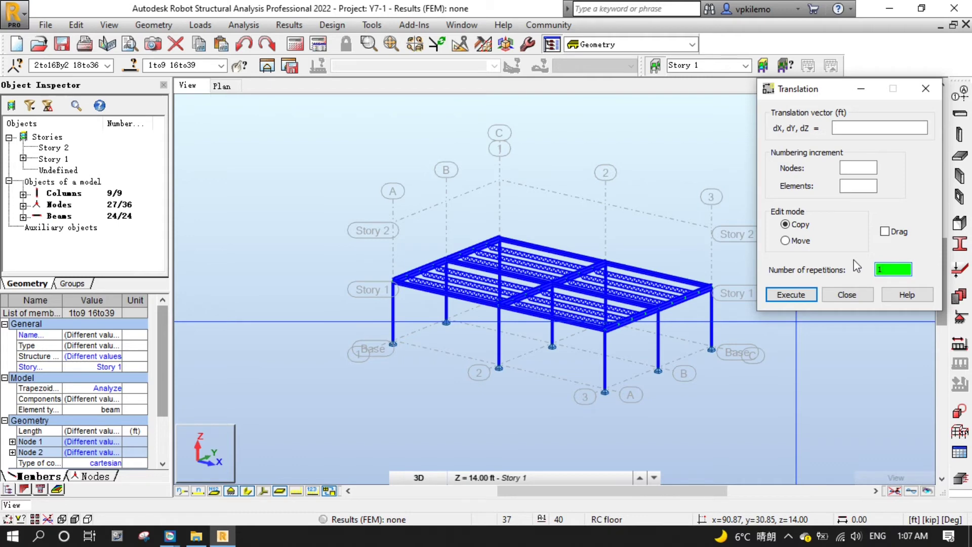
- Copy the frame by the vector from a column base to its Story 1 node (0, 0, 14)
click(868, 127)
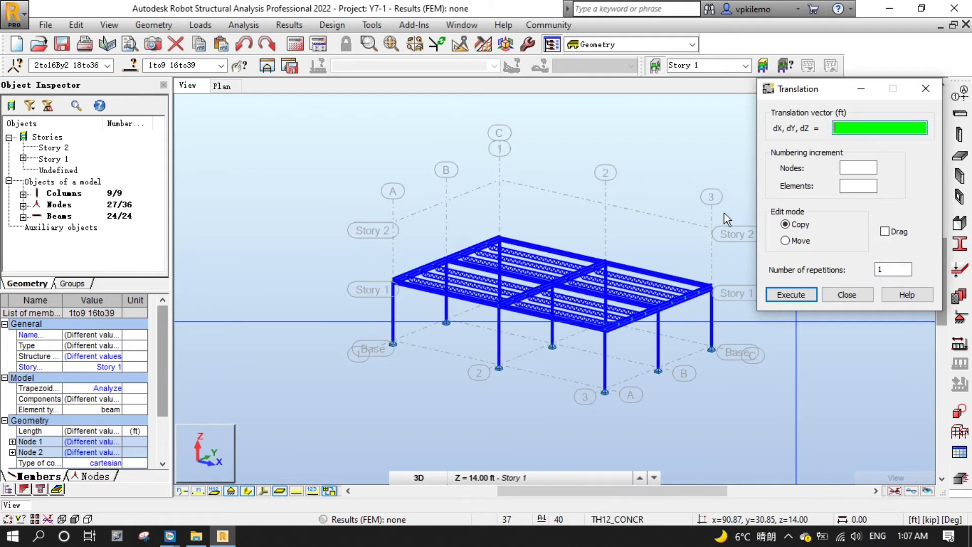
scroll(396, 319, down, 3)
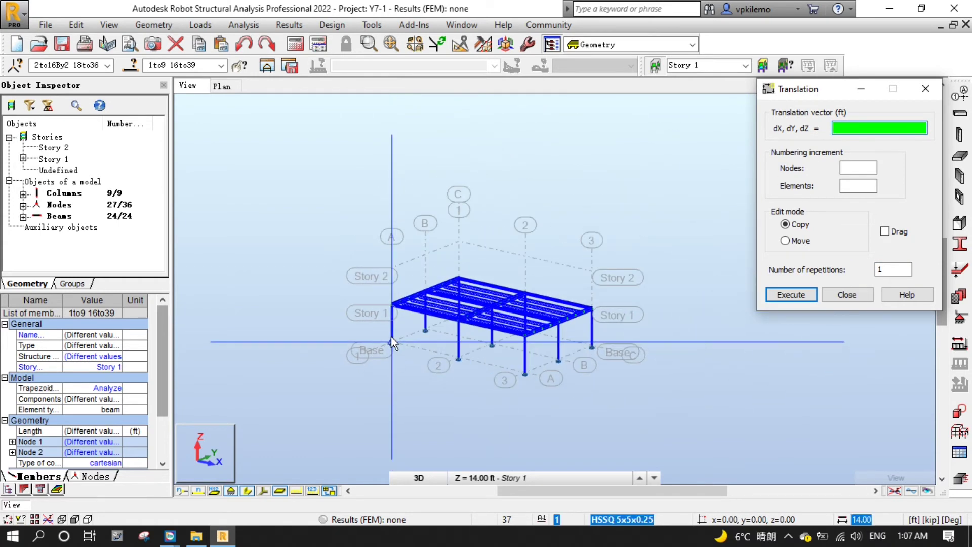
scroll(392, 338, up, 1)
scroll(389, 345, up, 1)
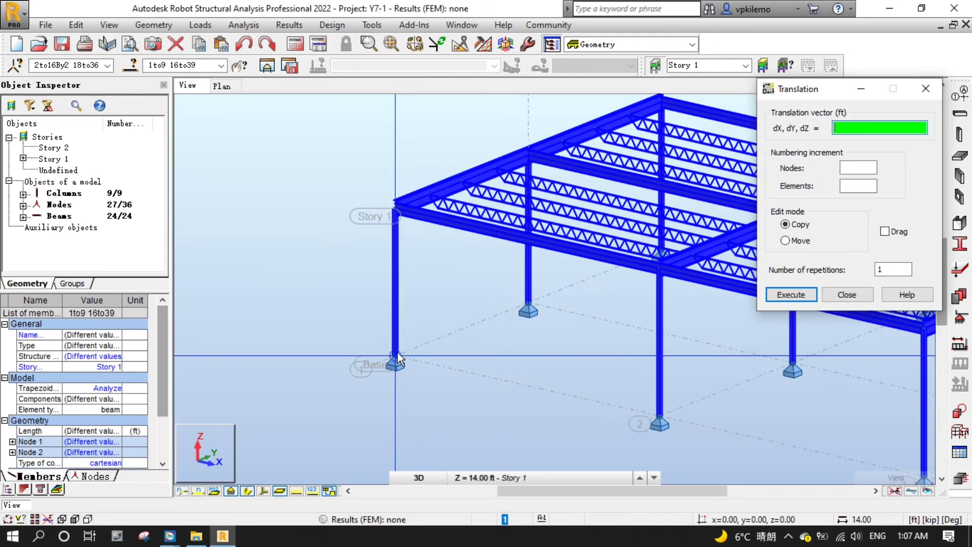
click(394, 353)
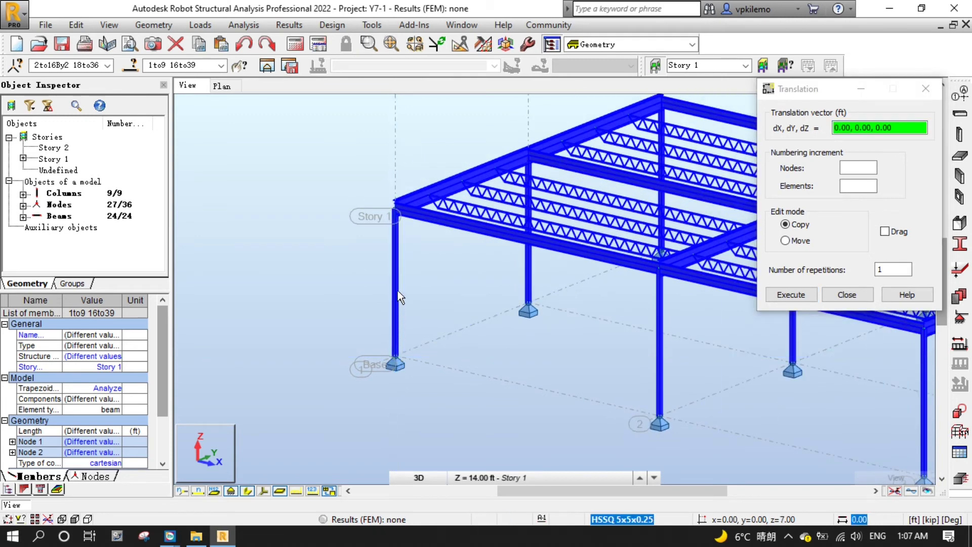
click(396, 208)
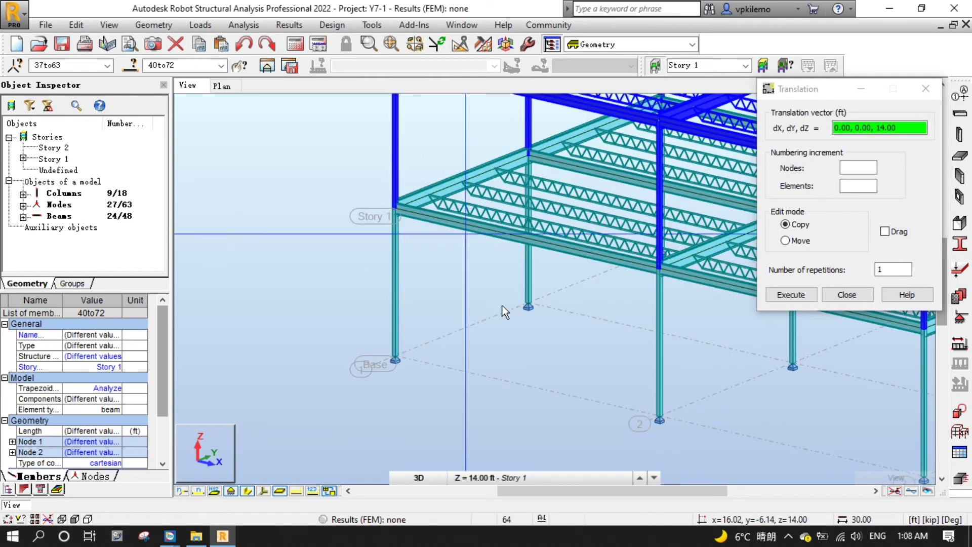
scroll(502, 341, down, 3)
scroll(506, 337, down, 2)
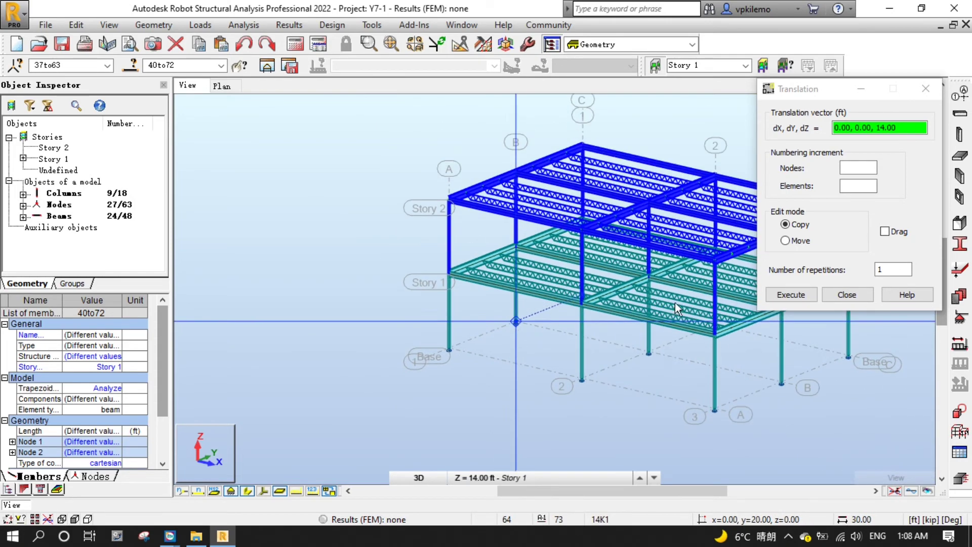
click(847, 295)
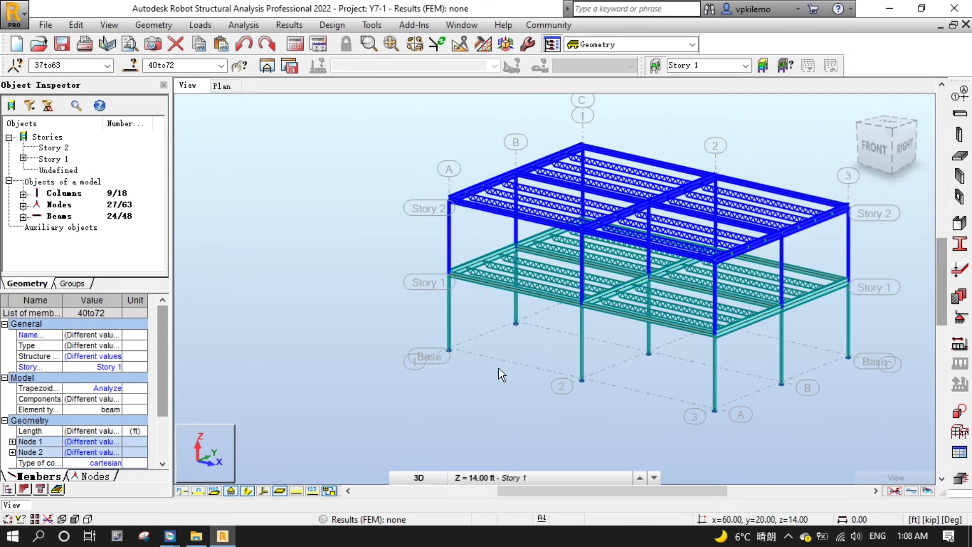
click(381, 384)
scroll(381, 385, down, 2)
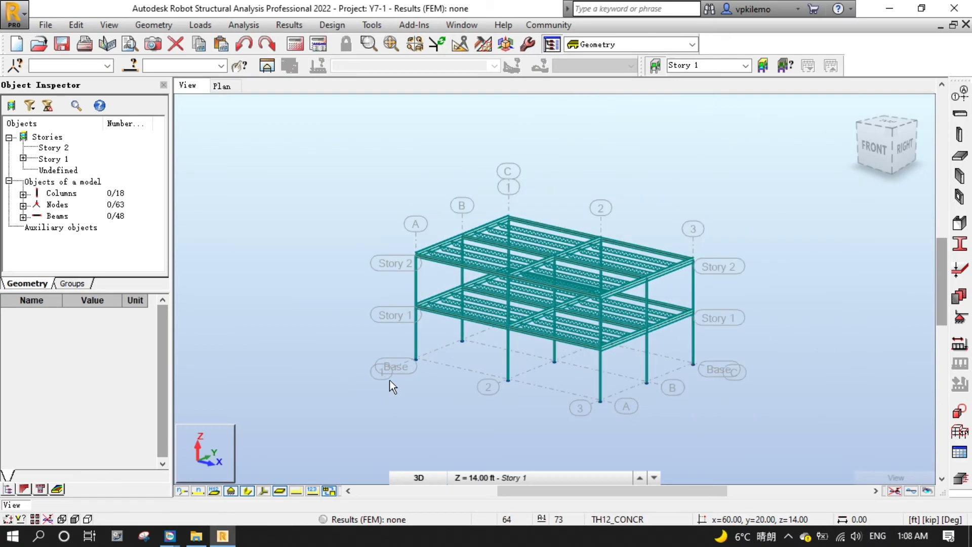
scroll(442, 377, up, 3)
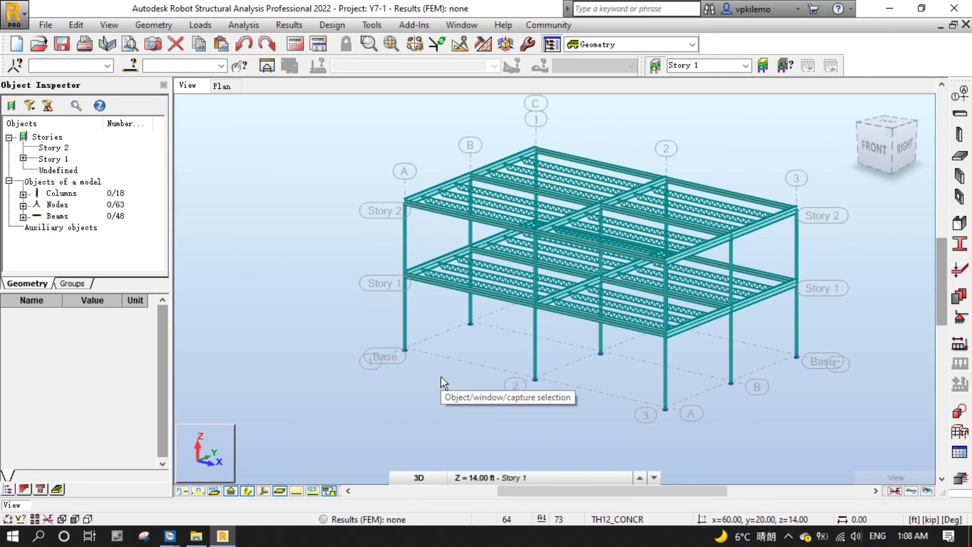
mouse_move(854, 379)
shift+middle_down()
mouse_move(831, 378)
mouse_move(825, 390)
mouse_move(840, 382)
mouse_move(827, 395)
mouse_move(839, 379)
shift+middle_up()
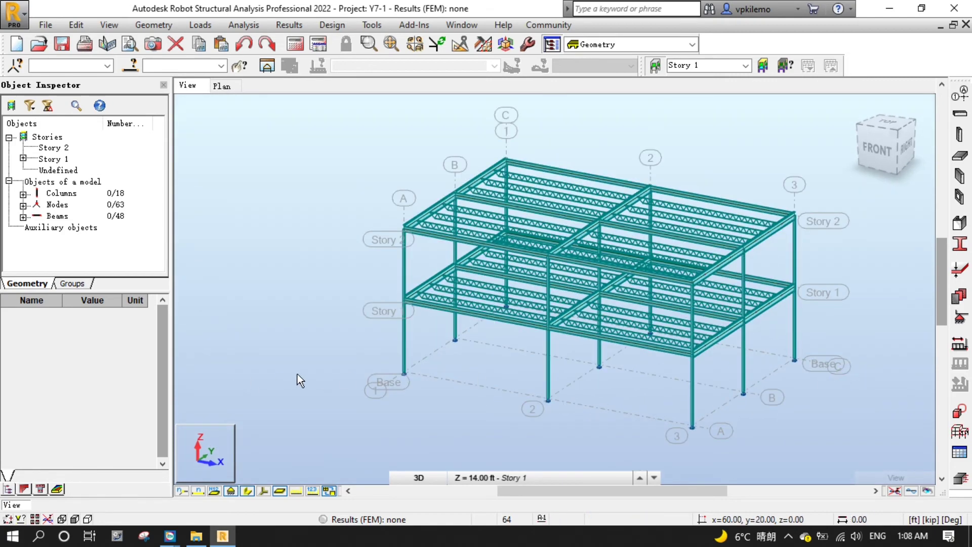
scroll(391, 406, down, 2)
scroll(380, 406, up, 2)
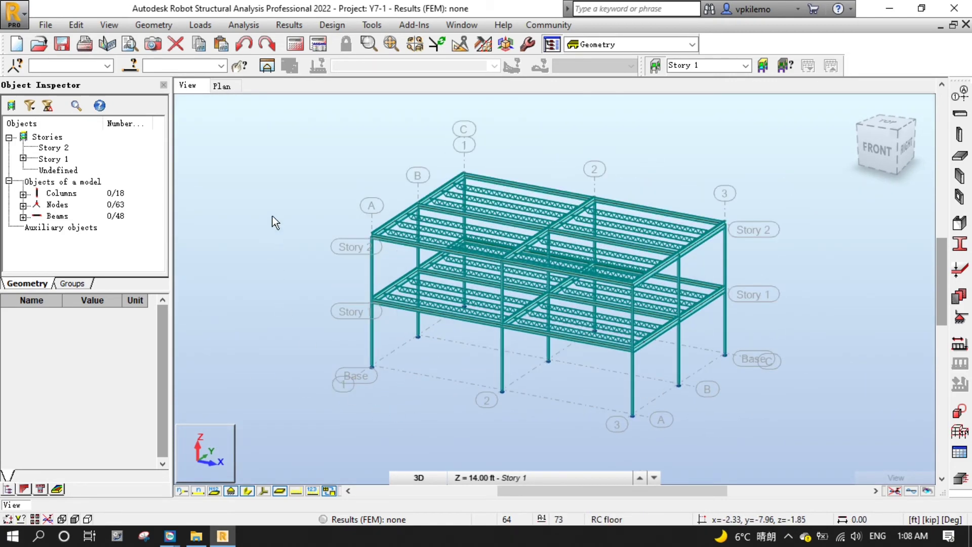
click(657, 66)
click(765, 66)
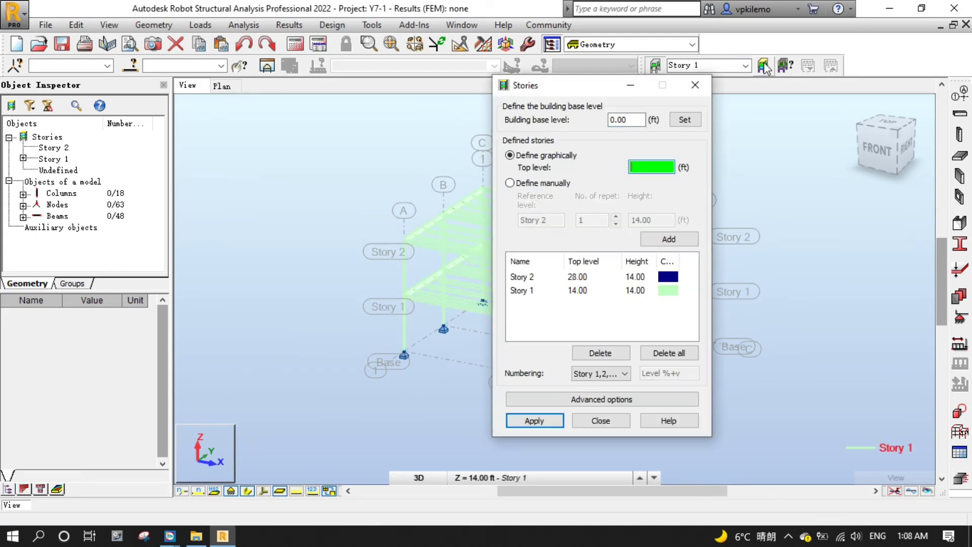
drag(566, 90, 806, 156)
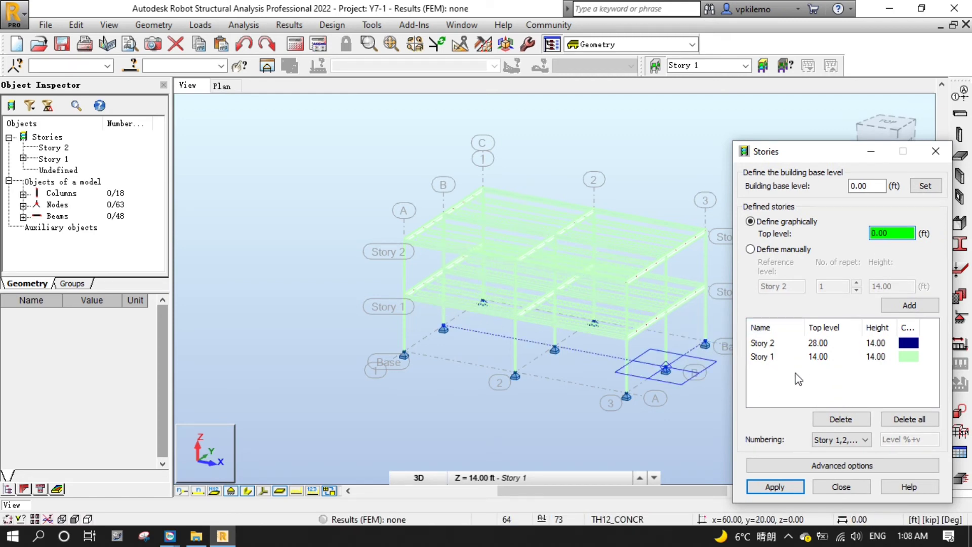
click(936, 154)
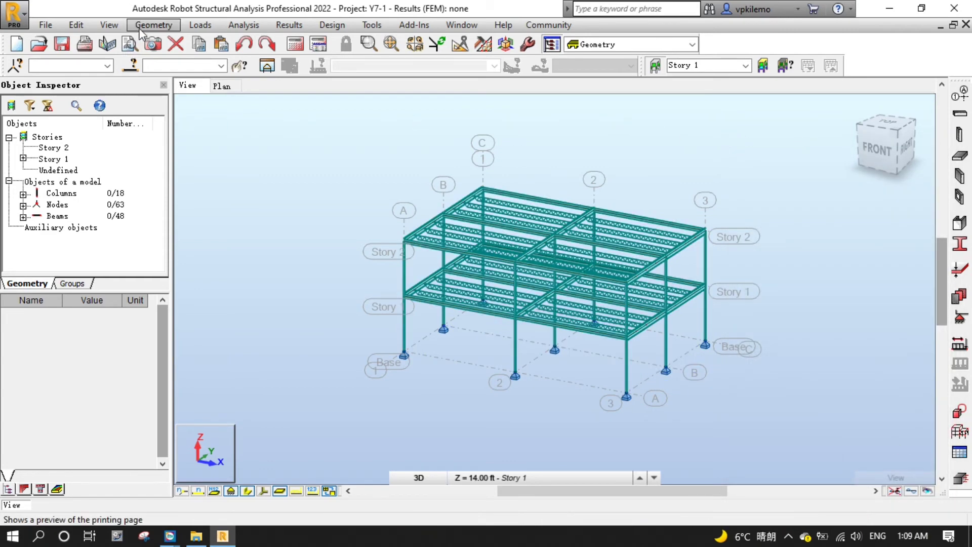
- Assign the whole structure geometrically to Story 1 and Story 2 via Stories > Assign Geometrically
click(156, 25)
mouse_move(273, 70)
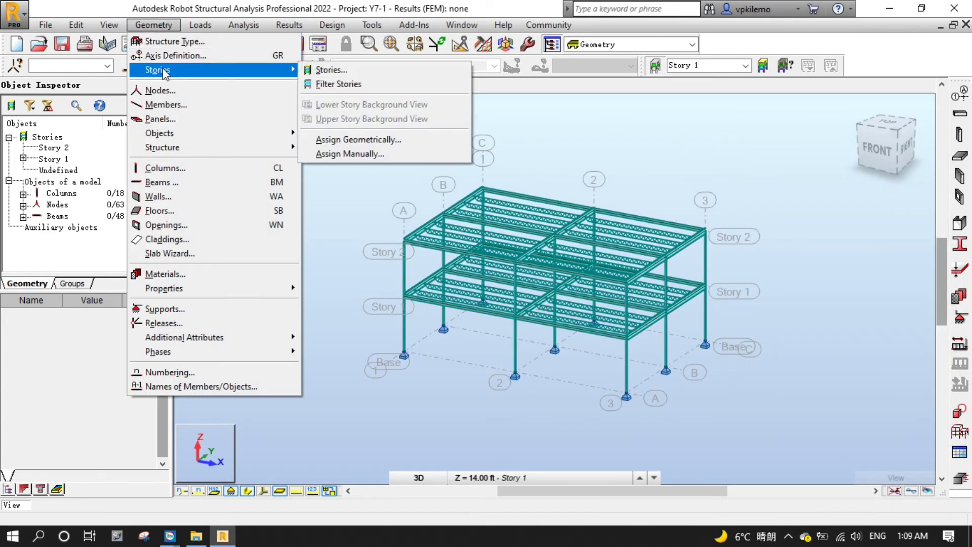
click(365, 146)
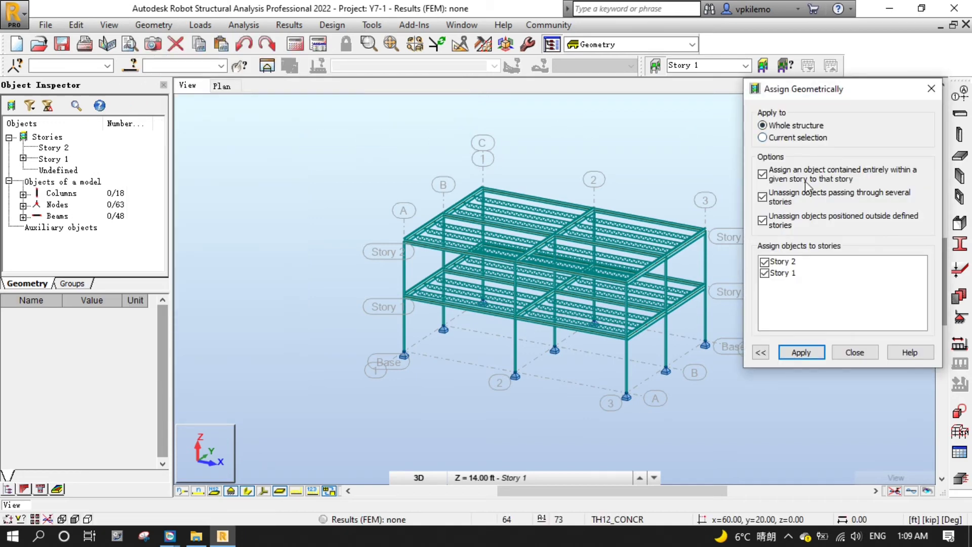
click(822, 354)
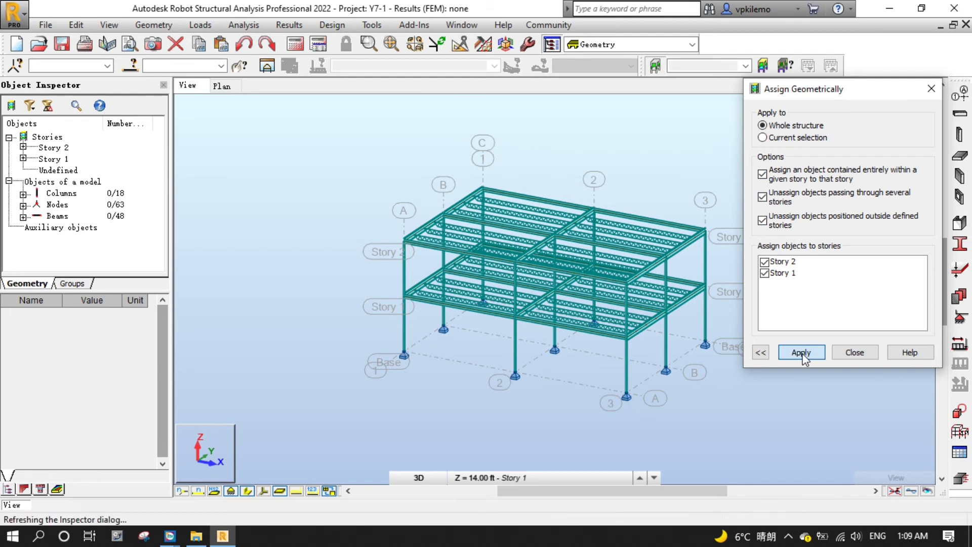
click(858, 354)
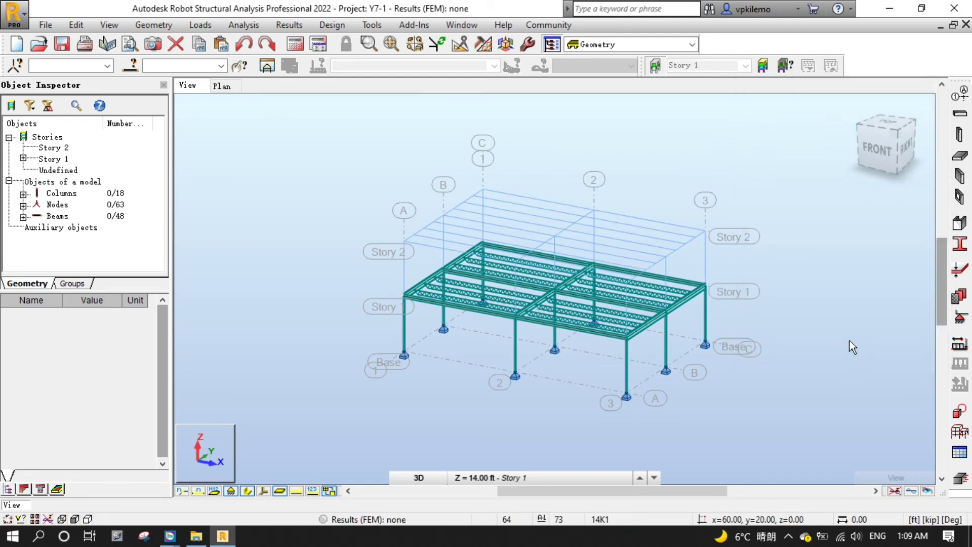
- Show all stories at full display and review the Stories definition window
click(654, 65)
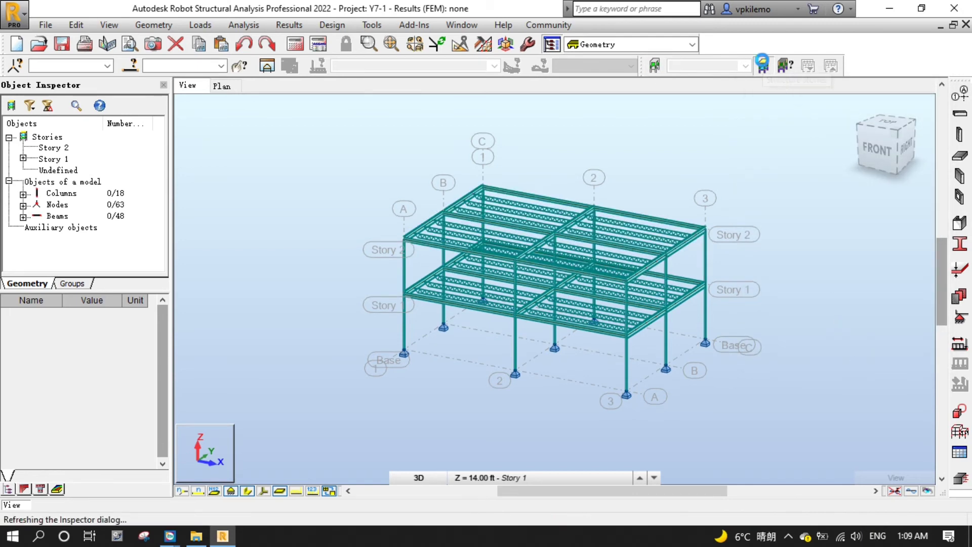
click(763, 65)
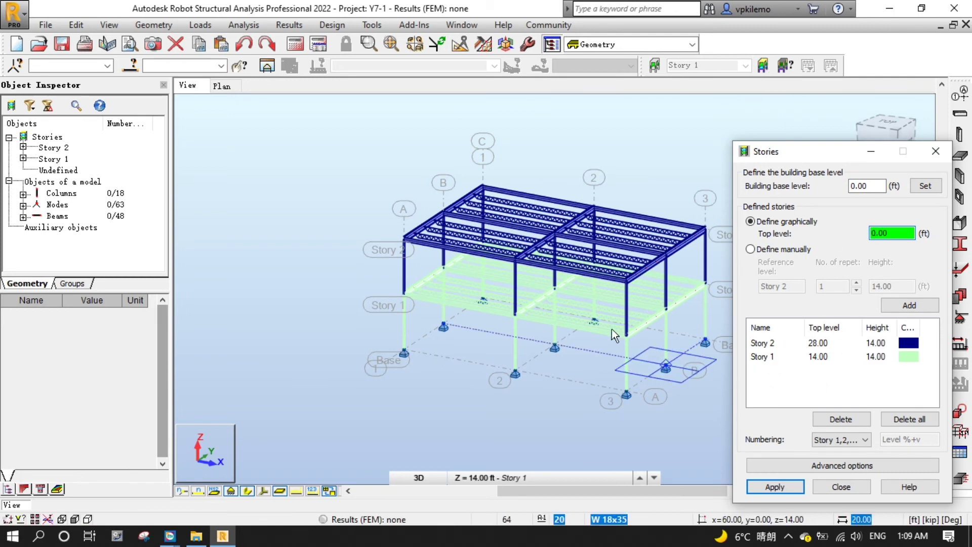
click(861, 486)
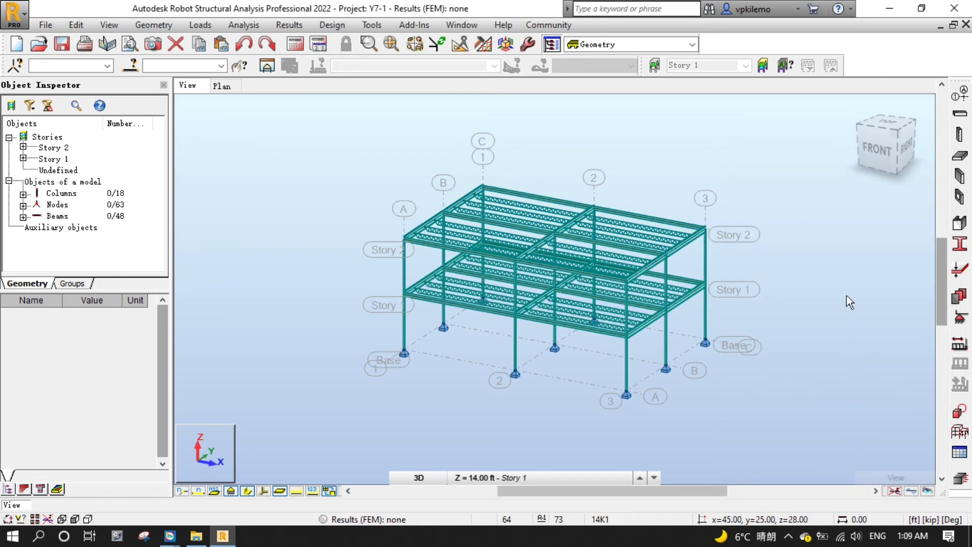
- Set up new Bars as Simple members with the HSSQ 6x6x0.25 section
click(154, 25)
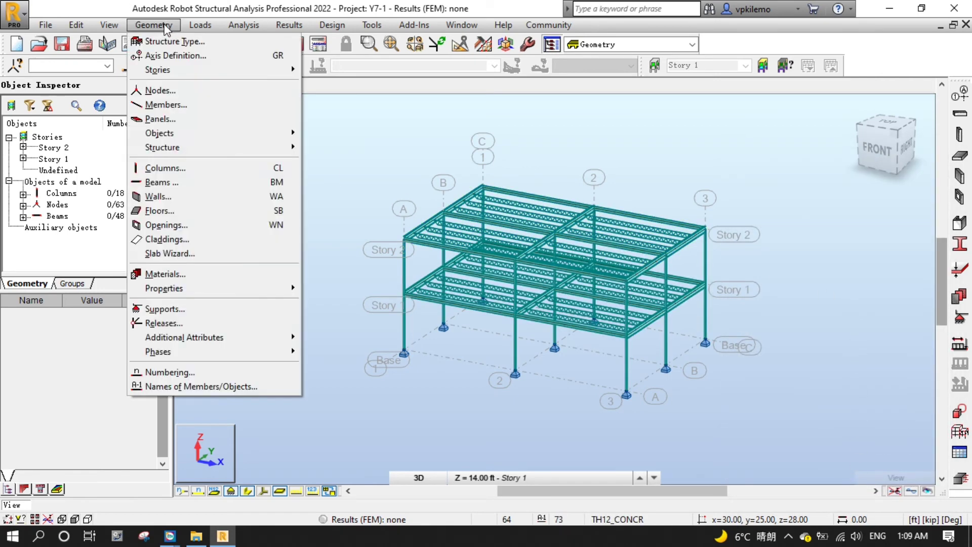
click(168, 101)
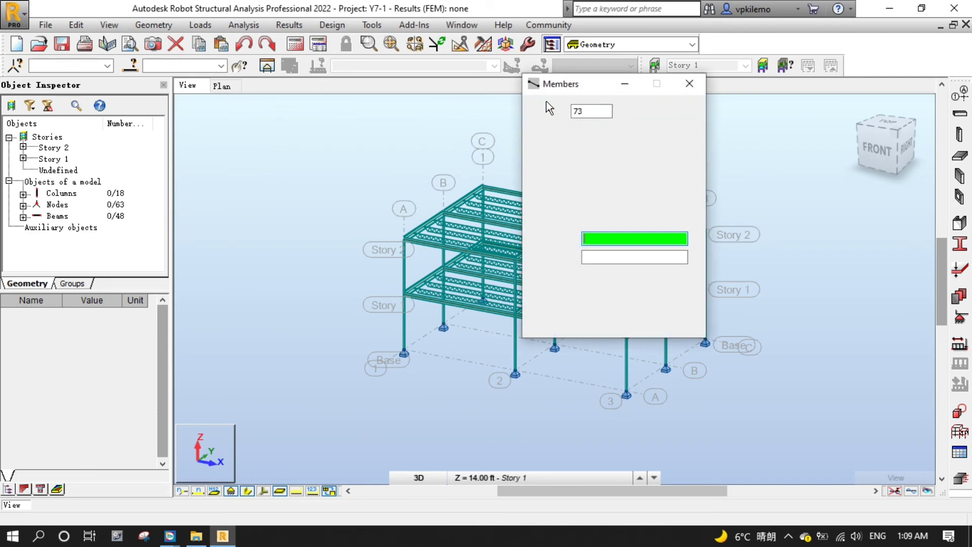
click(654, 160)
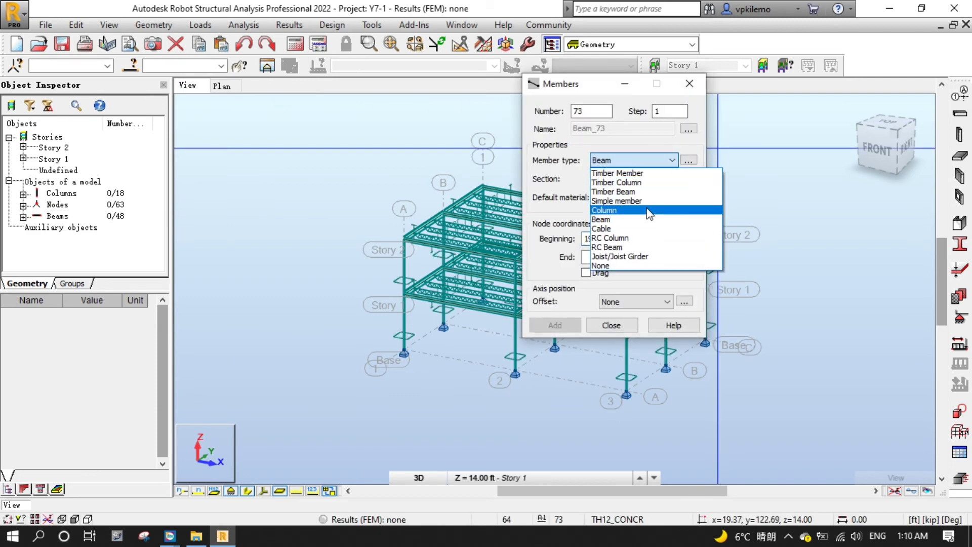
click(661, 201)
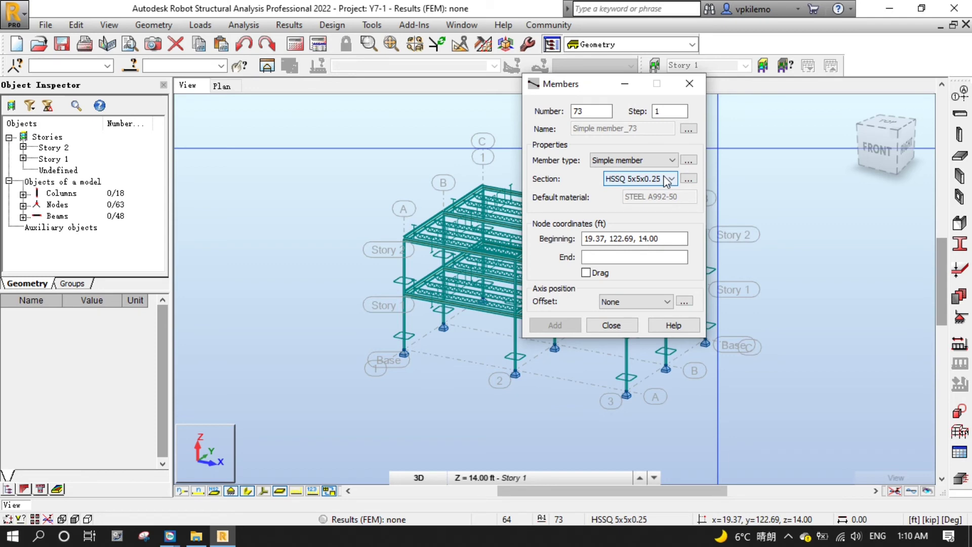
click(668, 180)
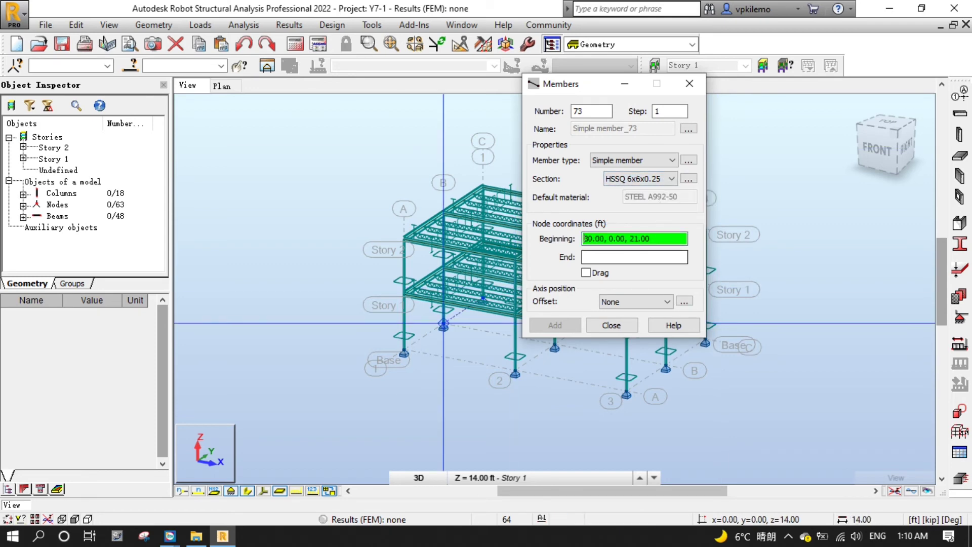
- Draw braces from node 60,0,0 to 60,20,14, then from 60,20,14 to roof node 60,0,28
scroll(405, 330, down, 5)
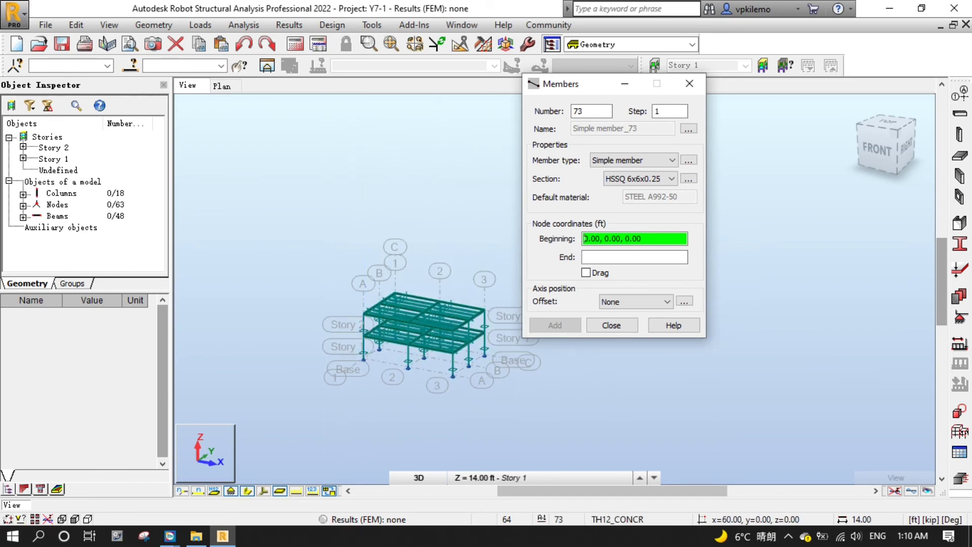
scroll(461, 390, up, 5)
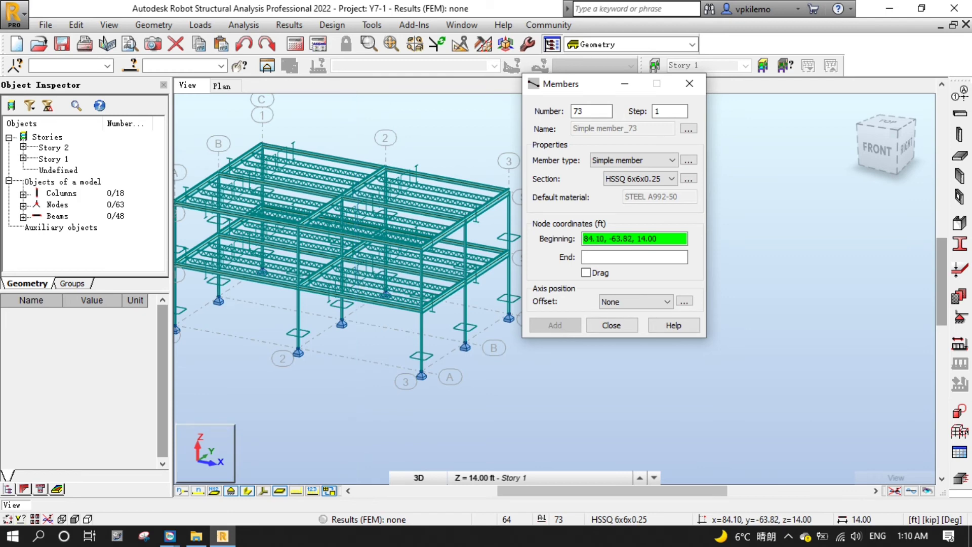
scroll(476, 337, up, 3)
click(369, 403)
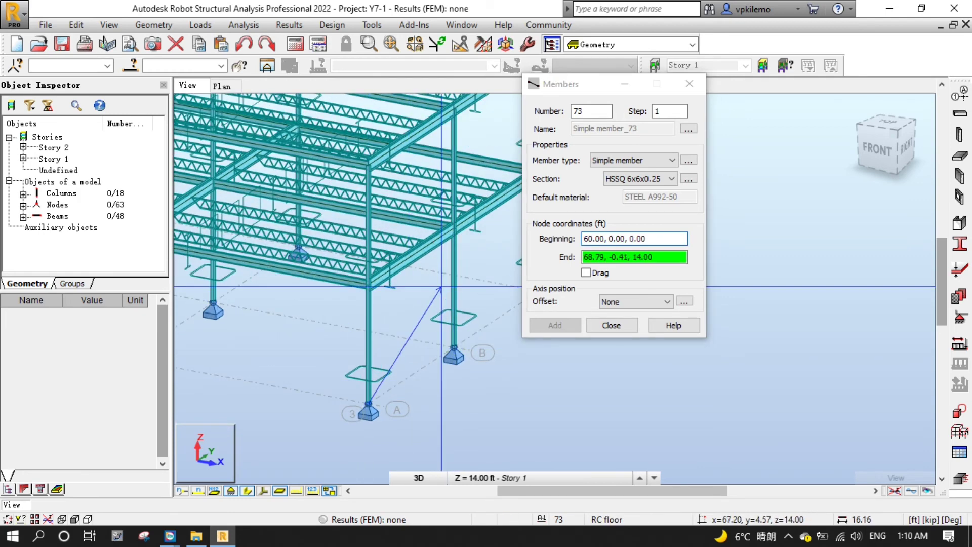
click(454, 228)
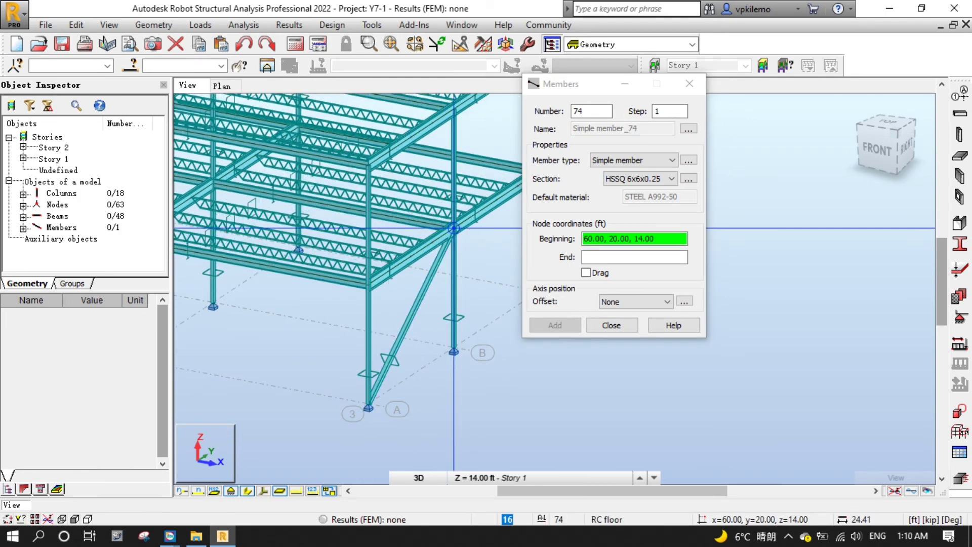
click(454, 228)
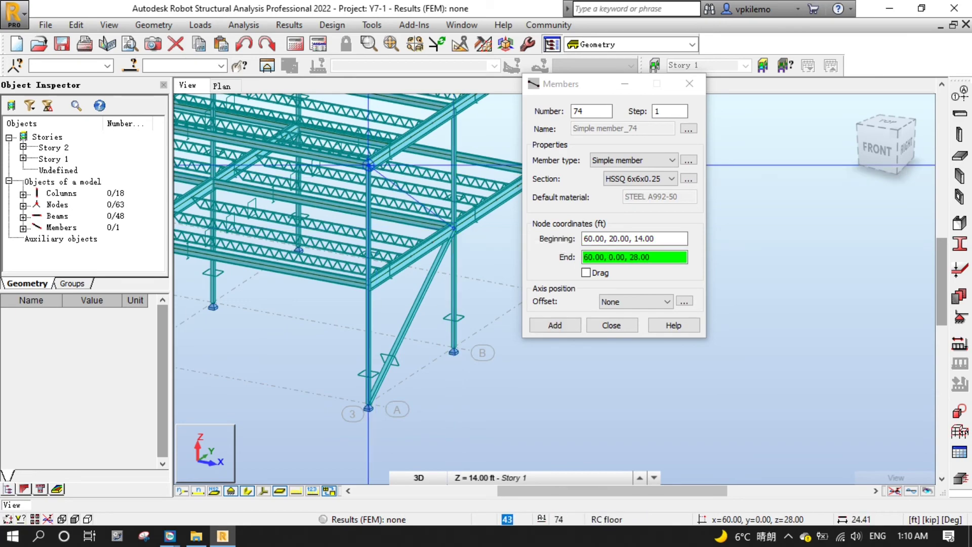
click(370, 163)
- Brace the y=40 side: node 60,40,0 to 30,40,14, then up to roof node 60,40,28
scroll(383, 330, down, 3)
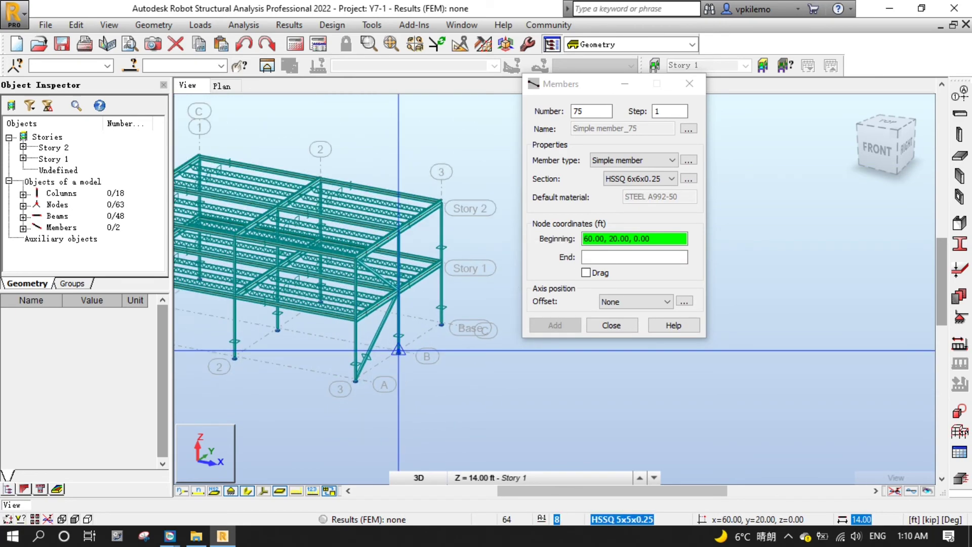
shift+middle_drag(399, 351, 529, 370)
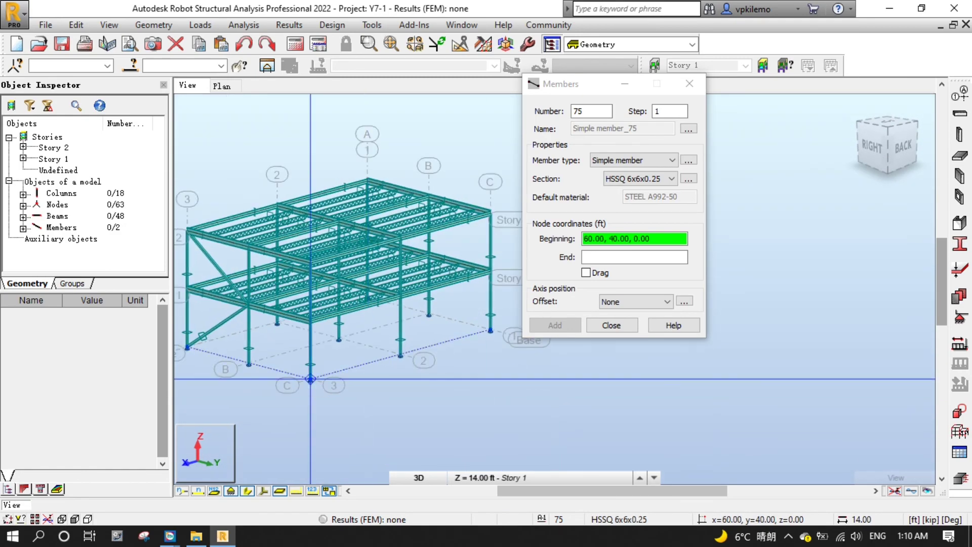
scroll(311, 381, up, 1)
click(313, 396)
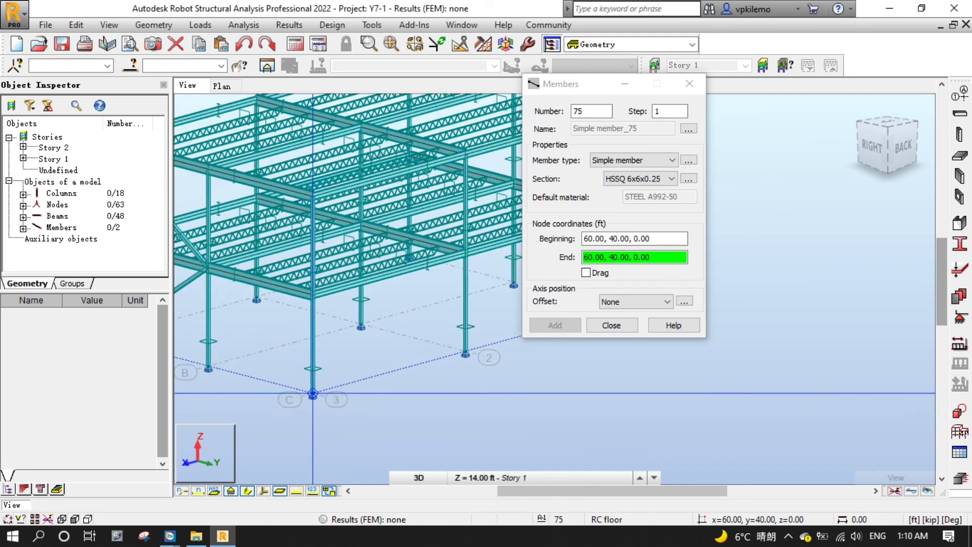
click(440, 278)
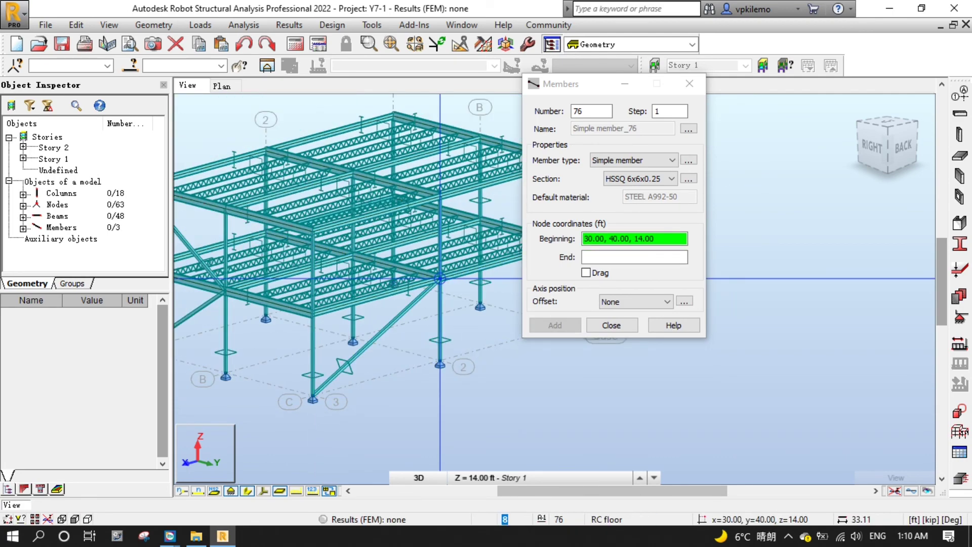
click(440, 278)
click(313, 231)
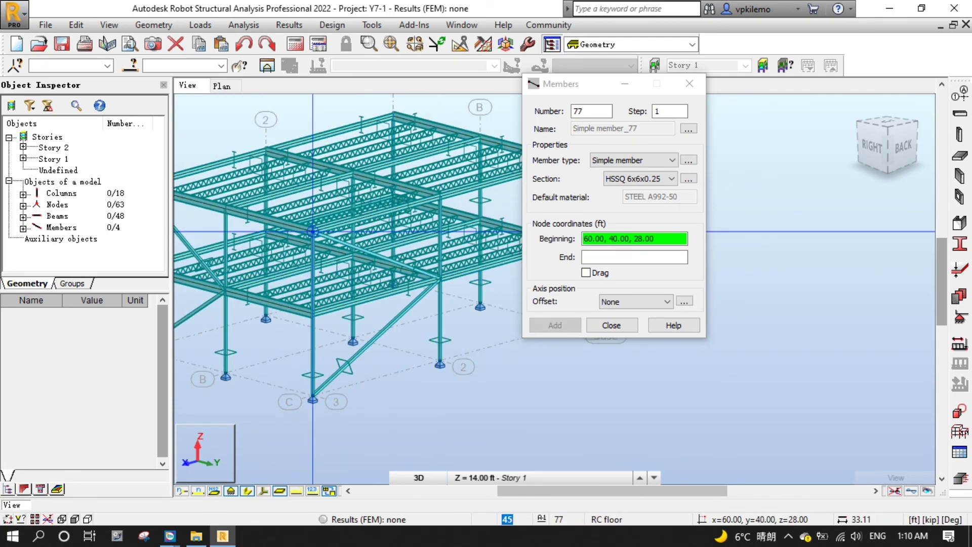
- Brace the x=0 side: node 0,40,0 to 0,20,14, then up to roof node 0,40,28
shift+middle_drag(440, 361, 349, 435)
click(350, 434)
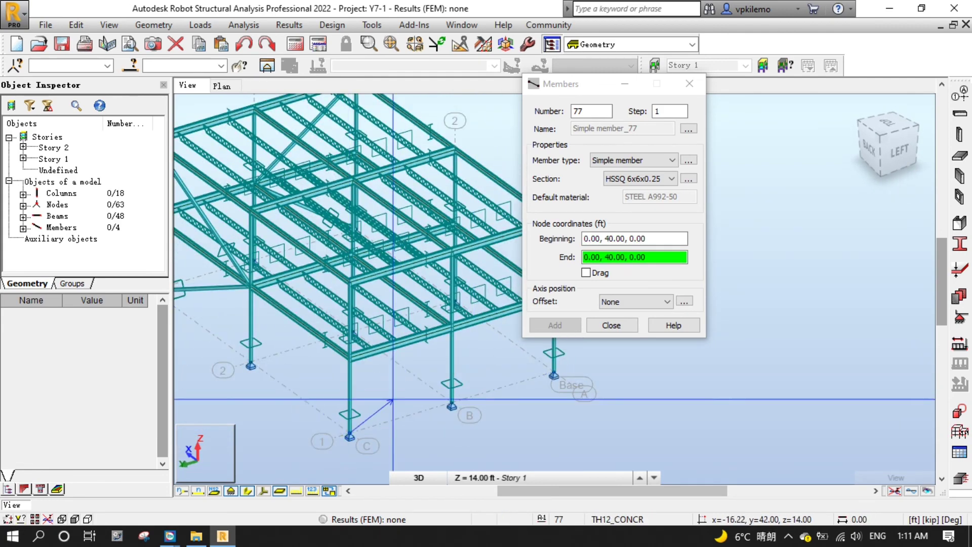
click(452, 327)
click(452, 326)
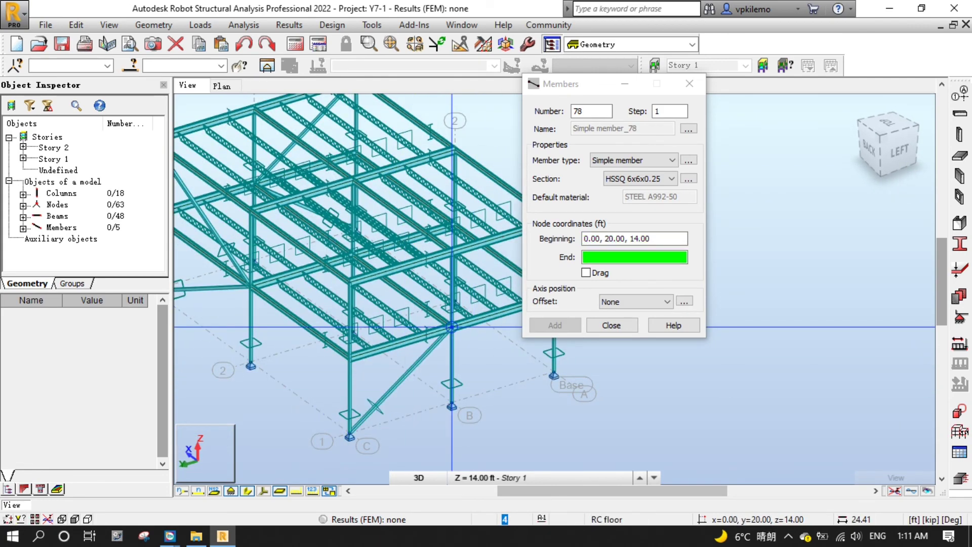
click(349, 282)
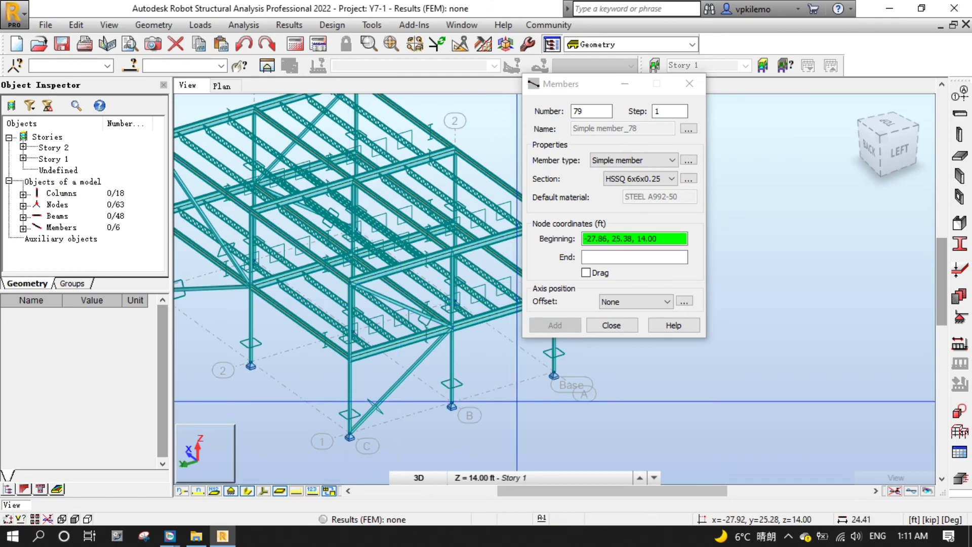
- Brace the y=0 side from 0,0,0 to 30,0,14 and up to 0,0,28, then close Members
shift+middle_drag(512, 391, 416, 393)
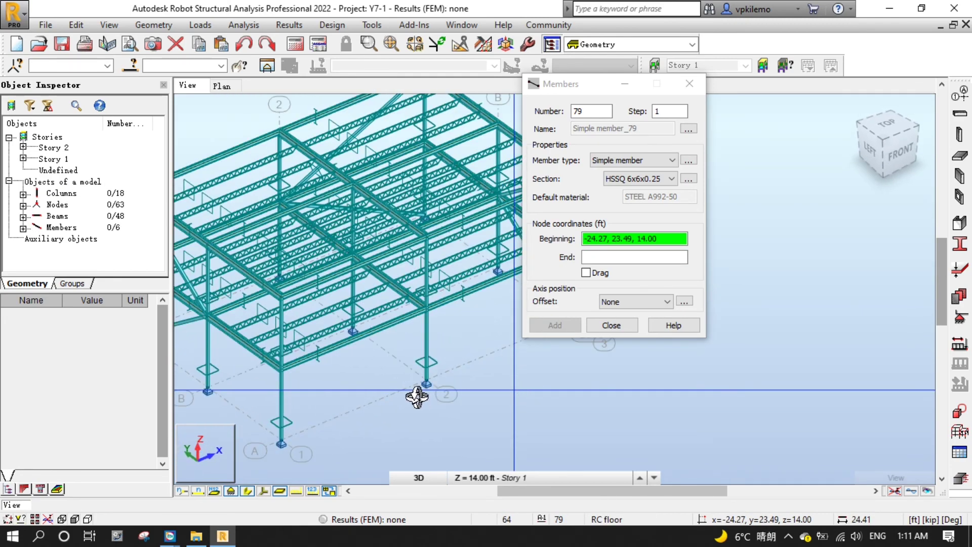
click(281, 444)
click(426, 308)
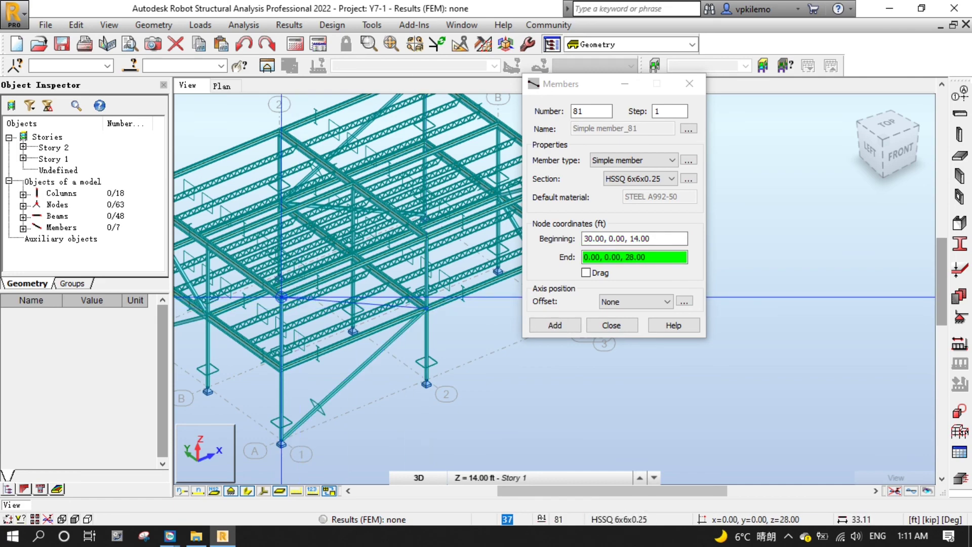
click(281, 297)
mouse_move(470, 372)
shift+middle_down()
mouse_move(448, 375)
mouse_move(456, 383)
shift+middle_up()
click(611, 325)
scroll(666, 341, down, 3)
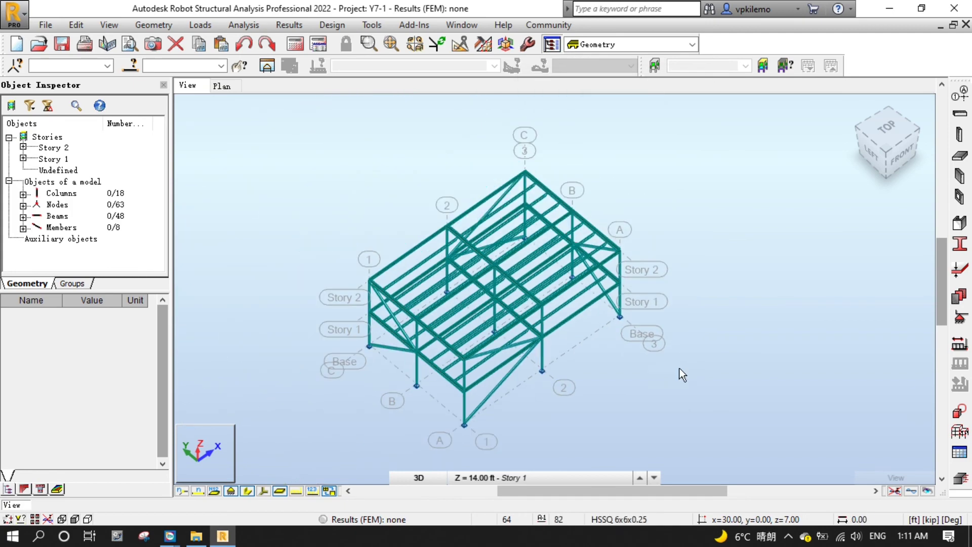
shift+middle_drag(613, 363, 788, 269)
click(763, 66)
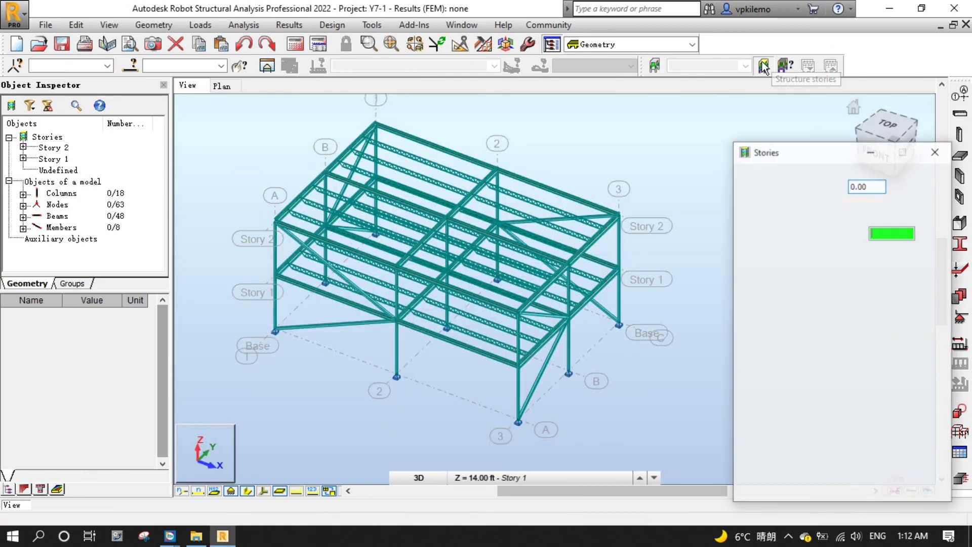
shift+middle_drag(681, 330, 681, 267)
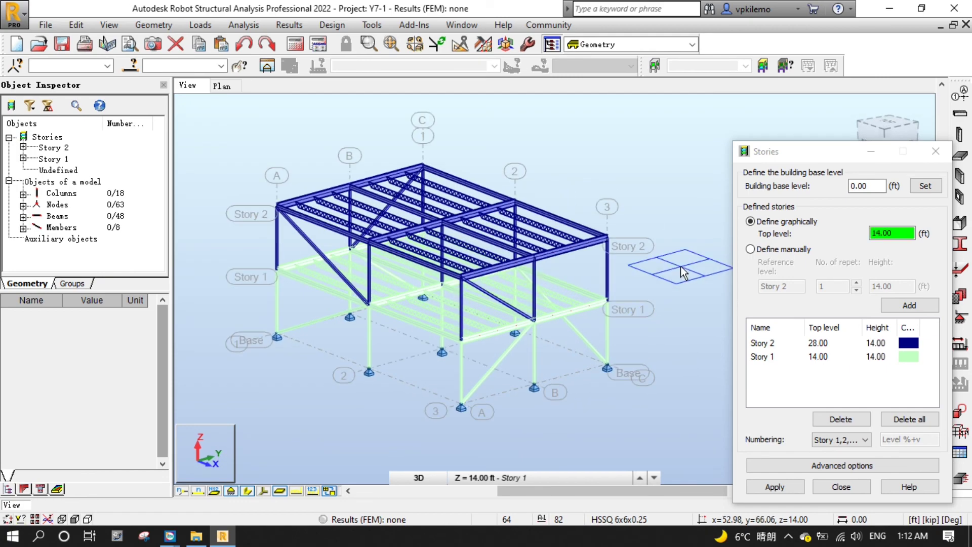
click(836, 485)
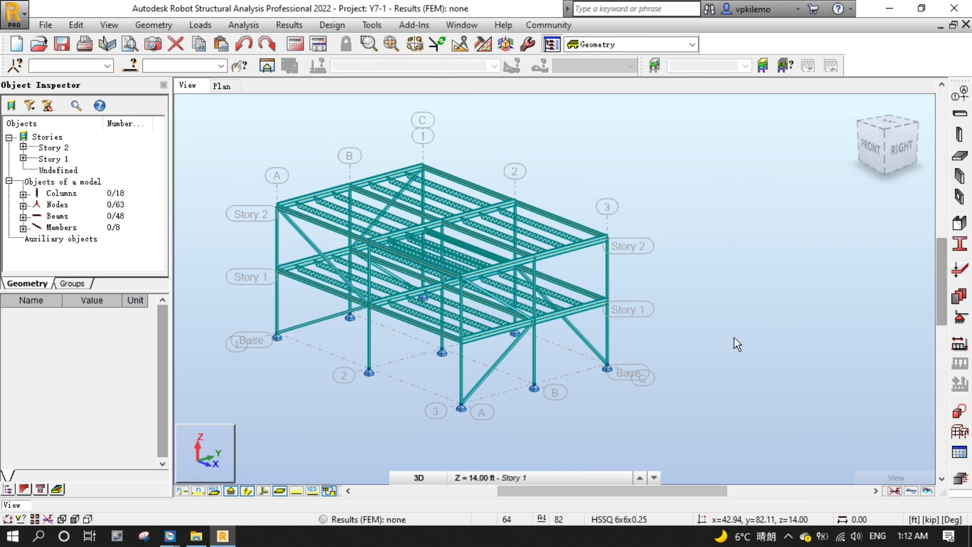
scroll(734, 337, down, 3)
scroll(654, 357, up, 1)
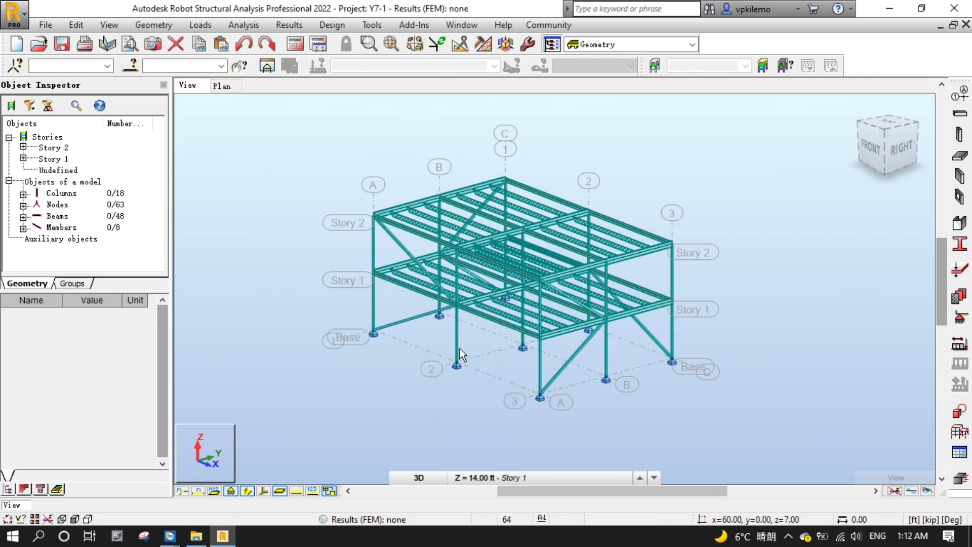
scroll(435, 337, up, 1)
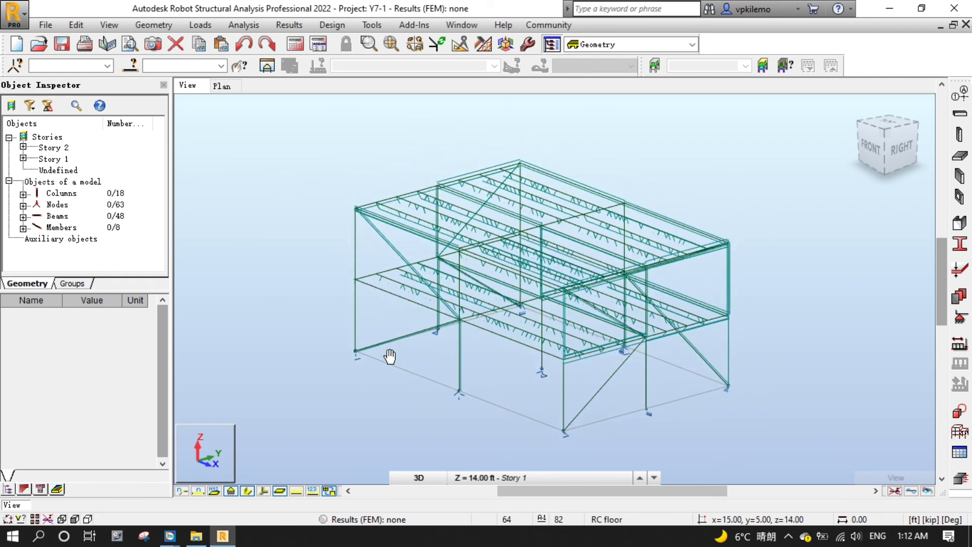